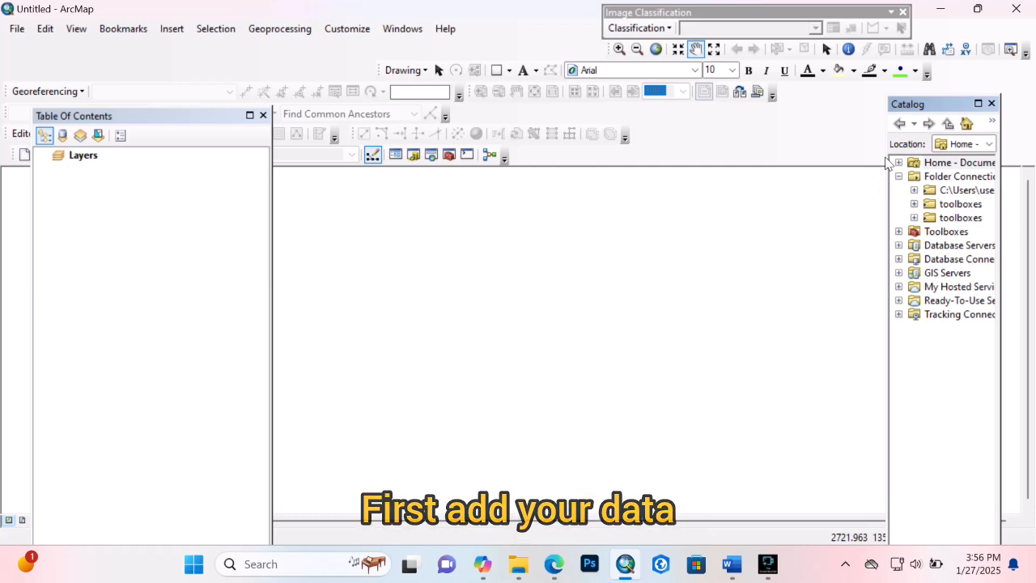
- Add New_regions.shp from the Ghana_Shapefiles folder of the Desktop\G1 connection to the map, and close the Catalog
drag(887, 158, 751, 168)
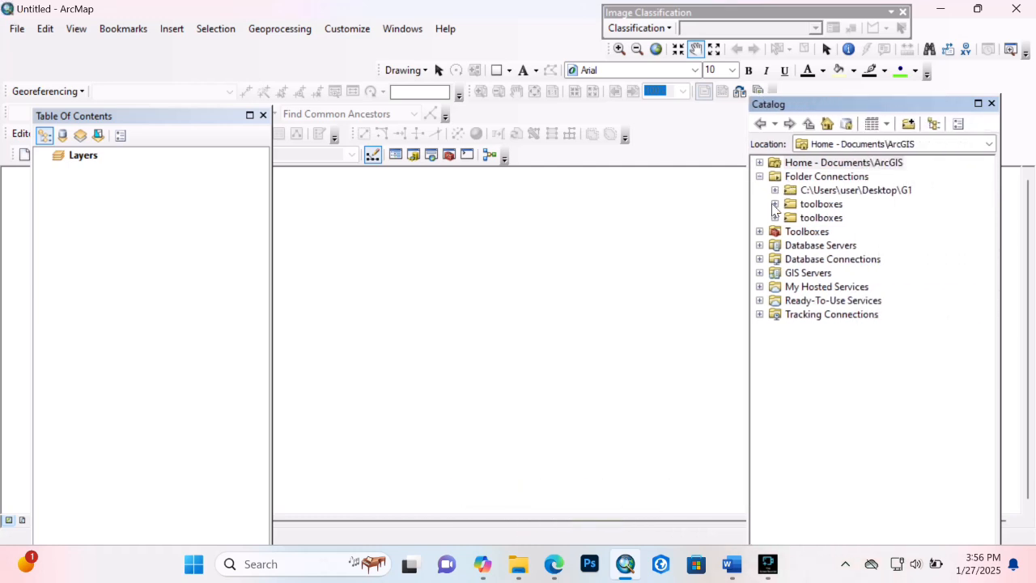
click(775, 190)
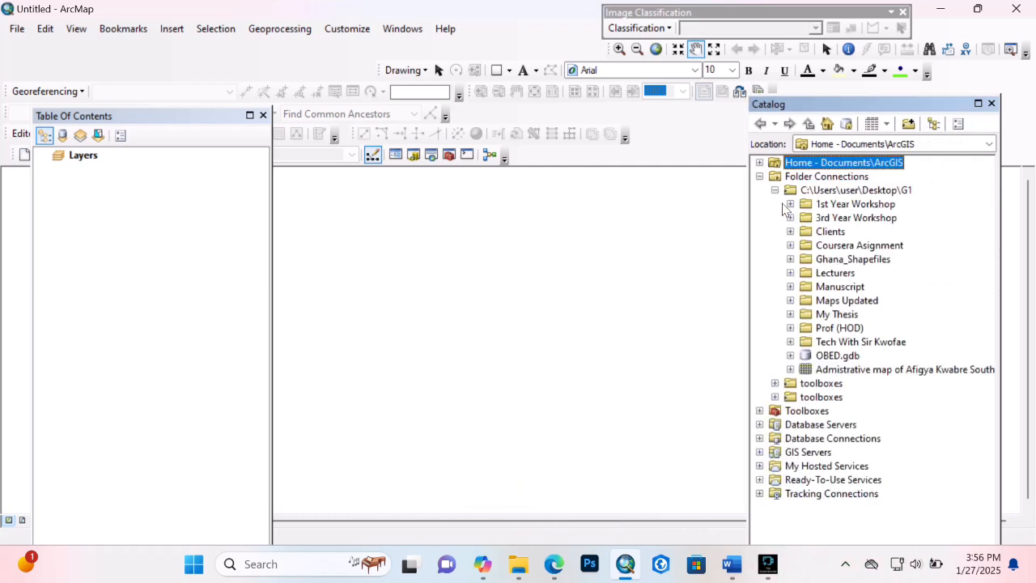
click(790, 259)
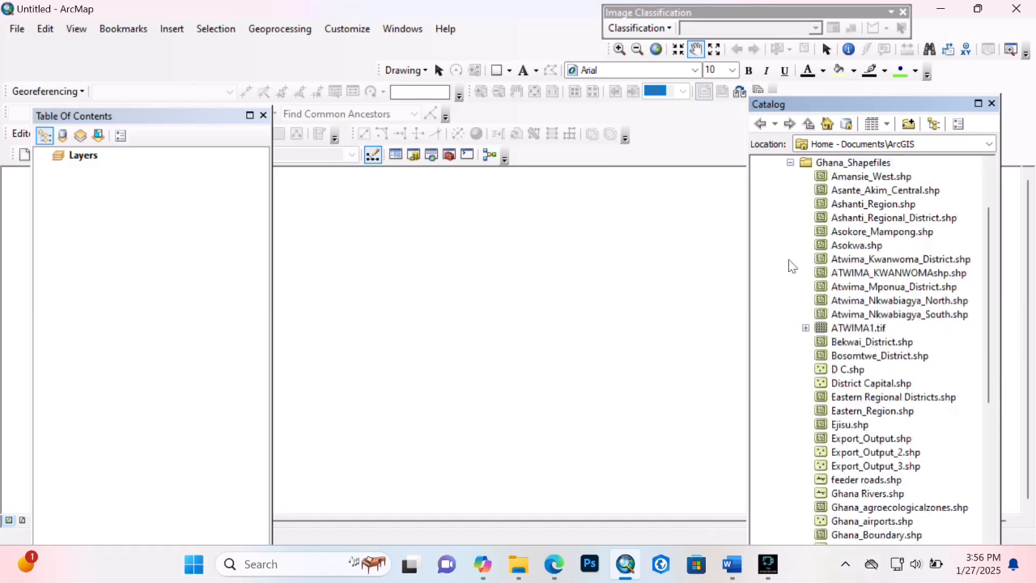
scroll(941, 313, down, 15)
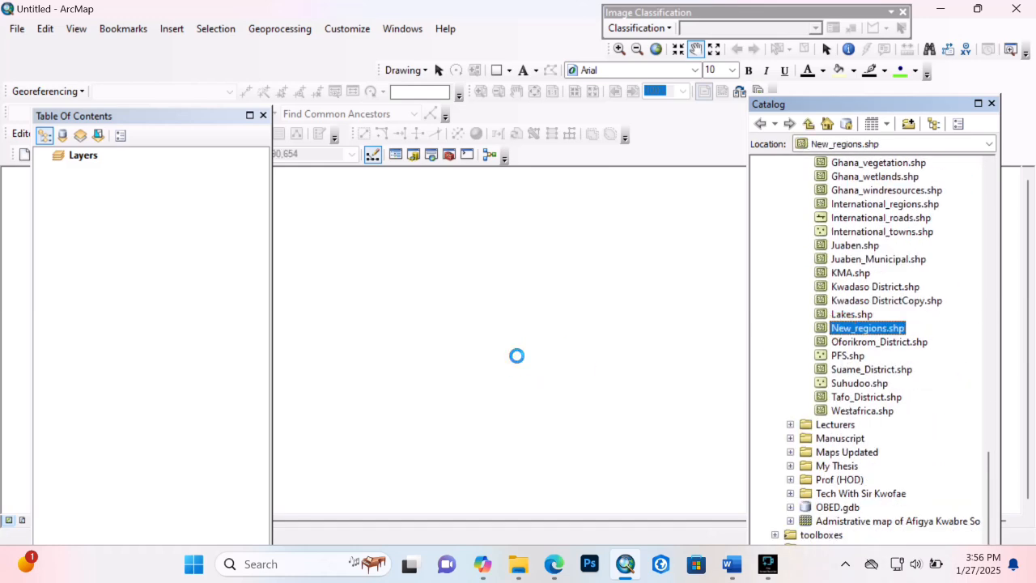
click(994, 105)
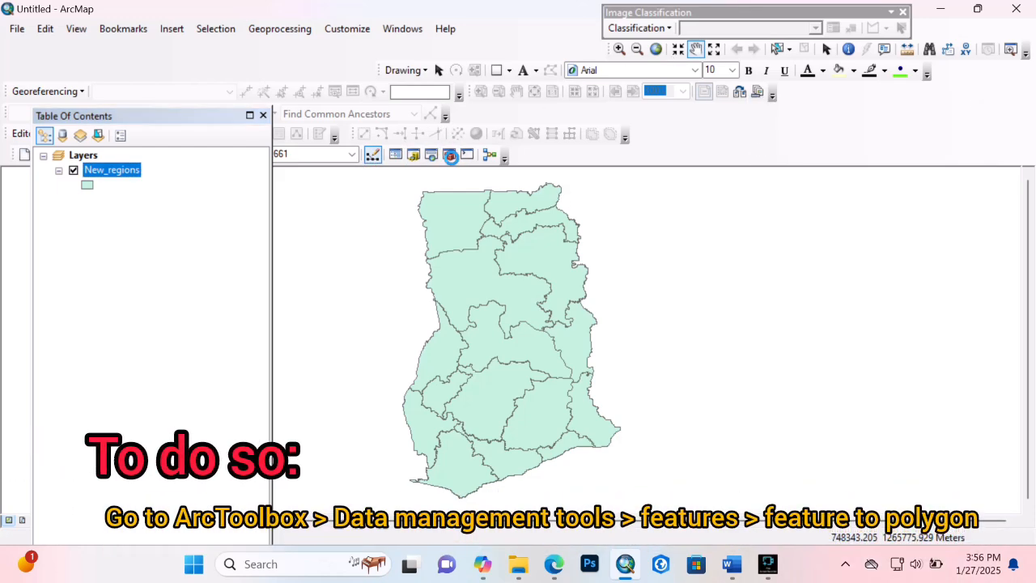
- Start the Feature To Point tool from the Data Management Features toolset with New_regions as the input features
click(451, 156)
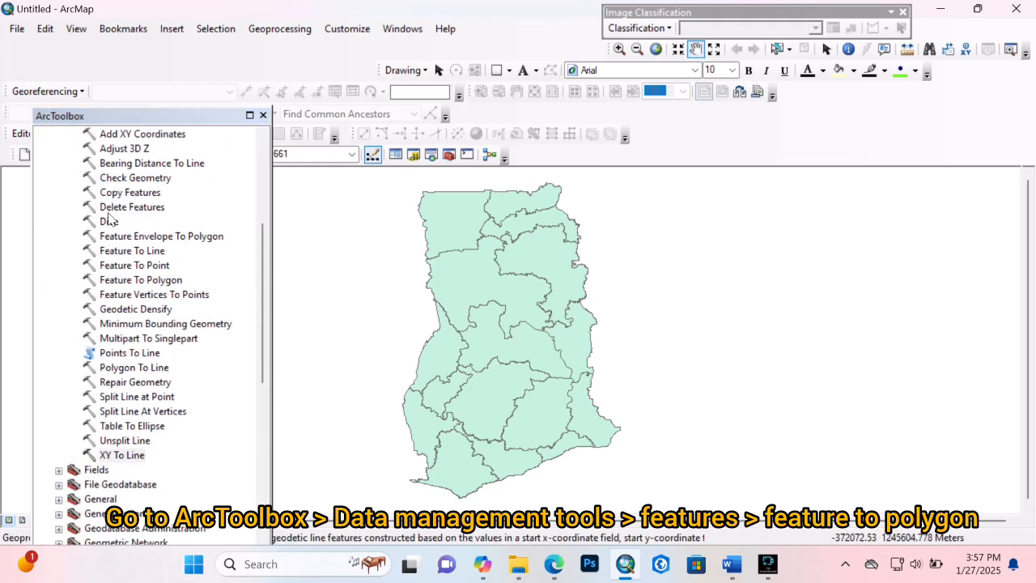
scroll(110, 220, up, 4)
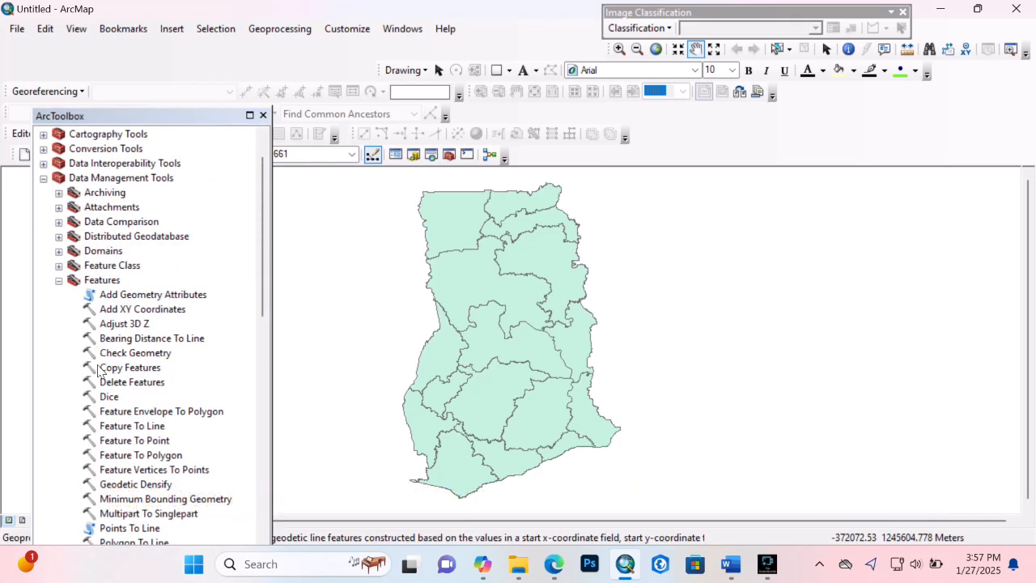
scroll(99, 370, down, 3)
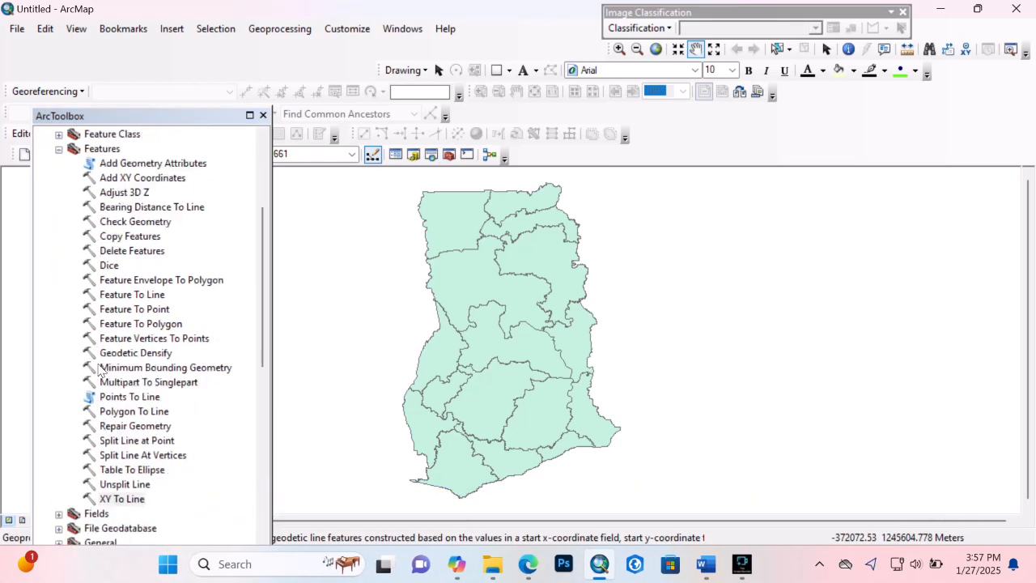
double_click(101, 310)
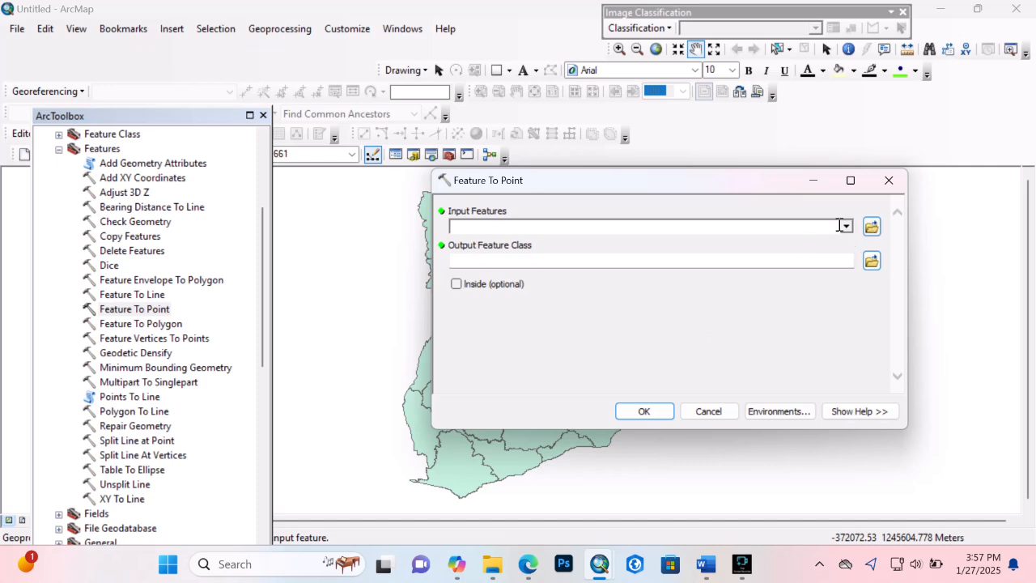
click(845, 228)
click(521, 244)
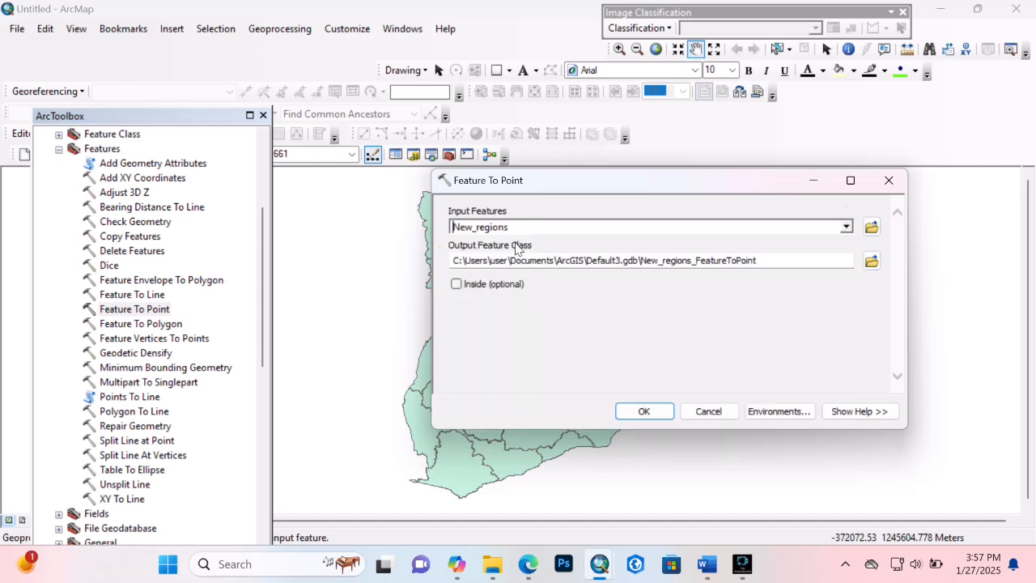
- Save the output feature class as "Ghana Regions in Points" in the Files folder and run the conversion
click(871, 259)
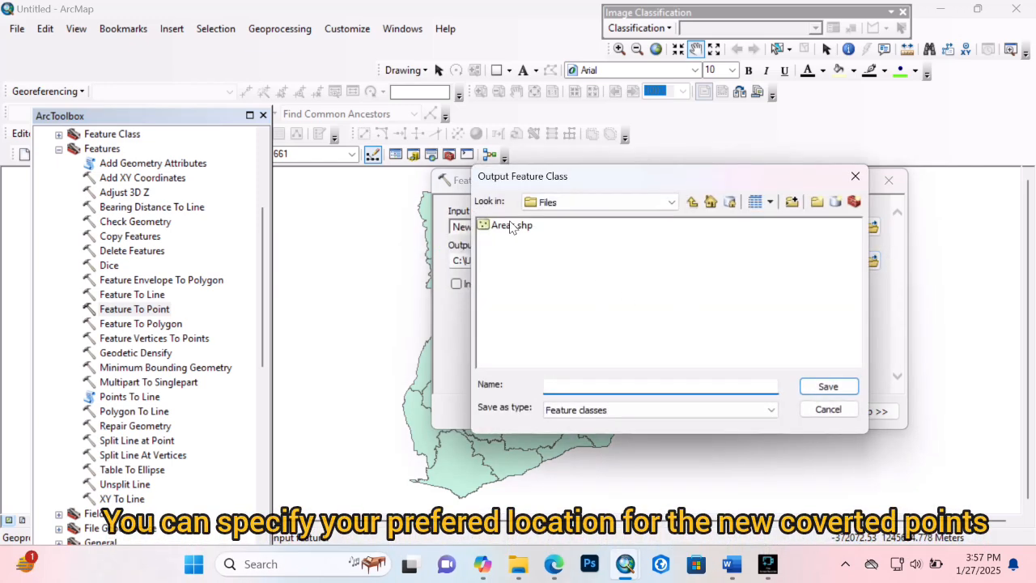
click(575, 386)
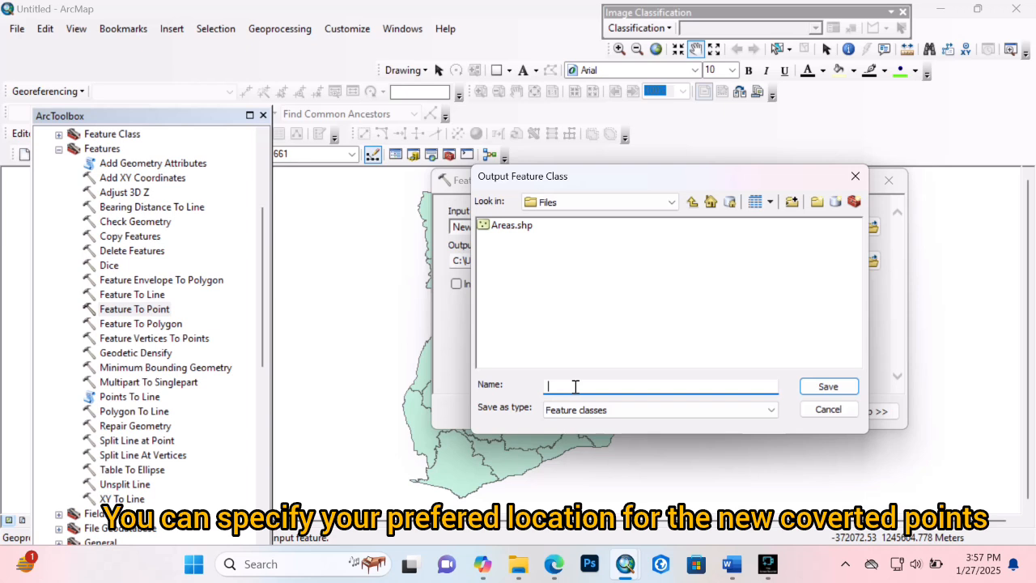
click(586, 207)
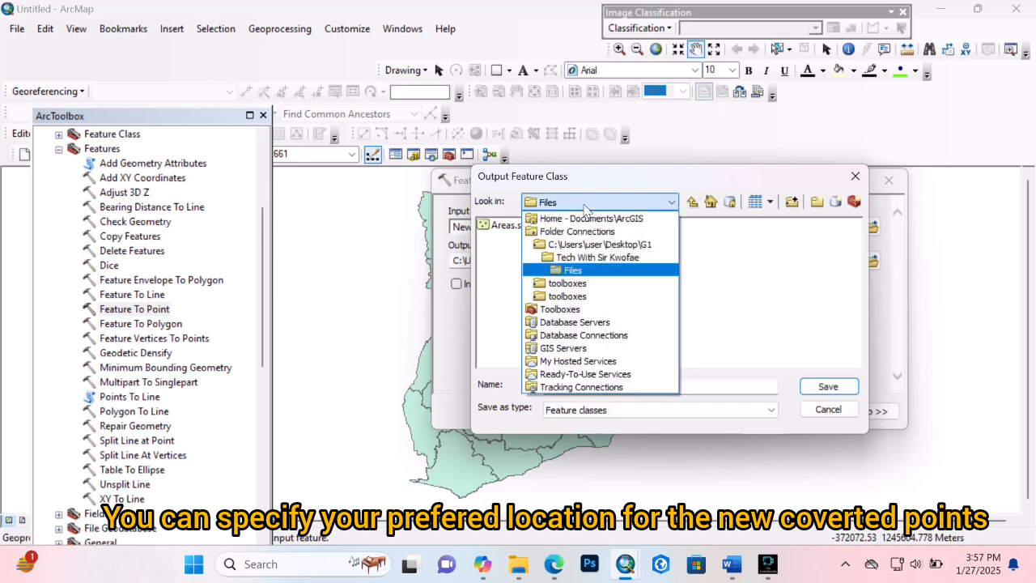
click(572, 269)
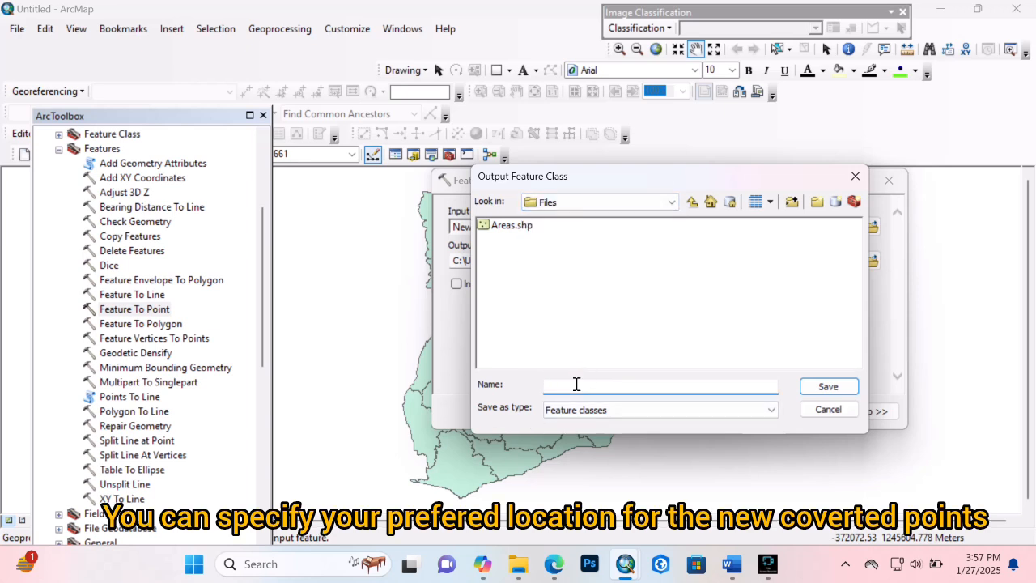
text(Ghana Regions in Points)
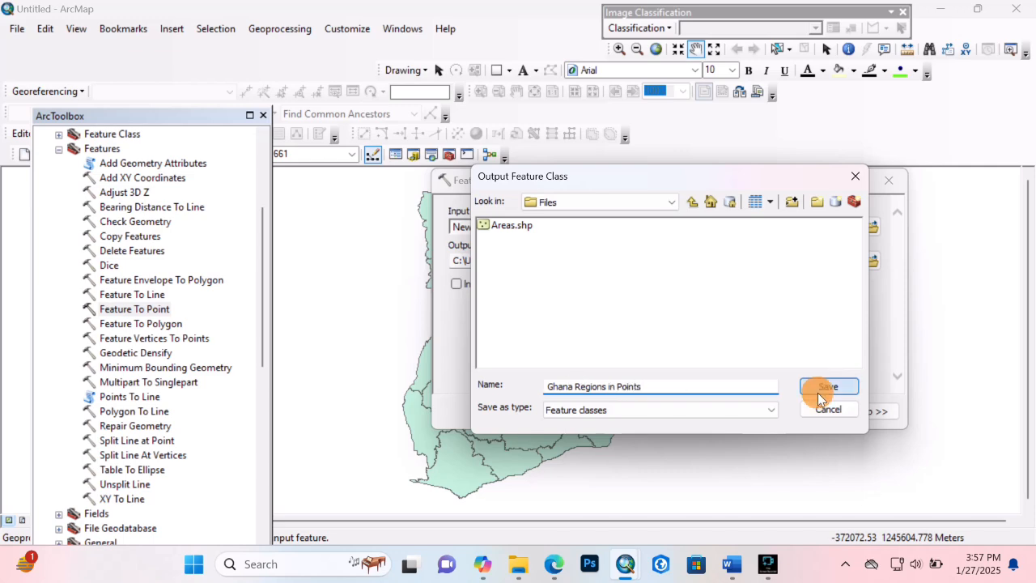
click(823, 387)
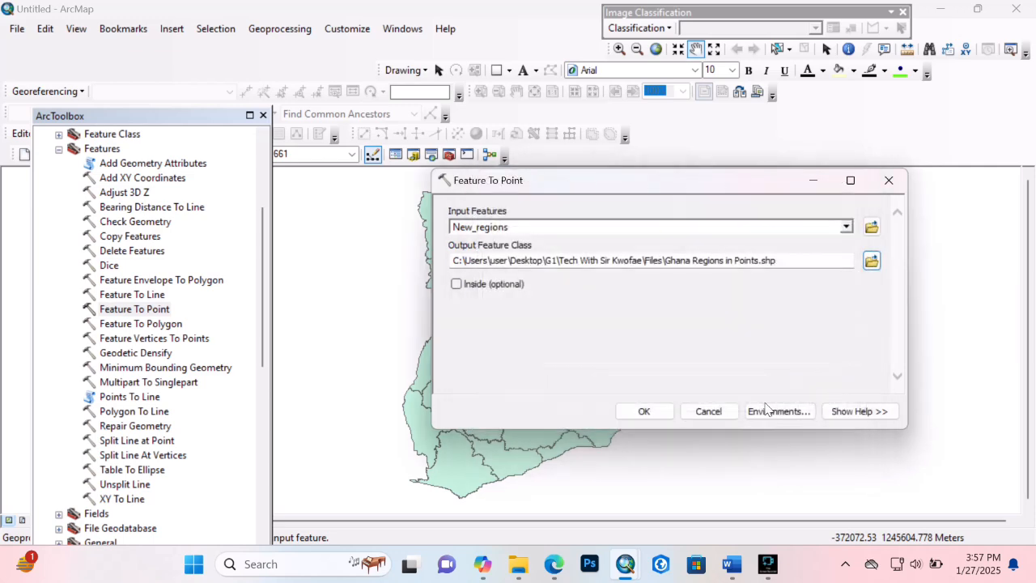
click(664, 416)
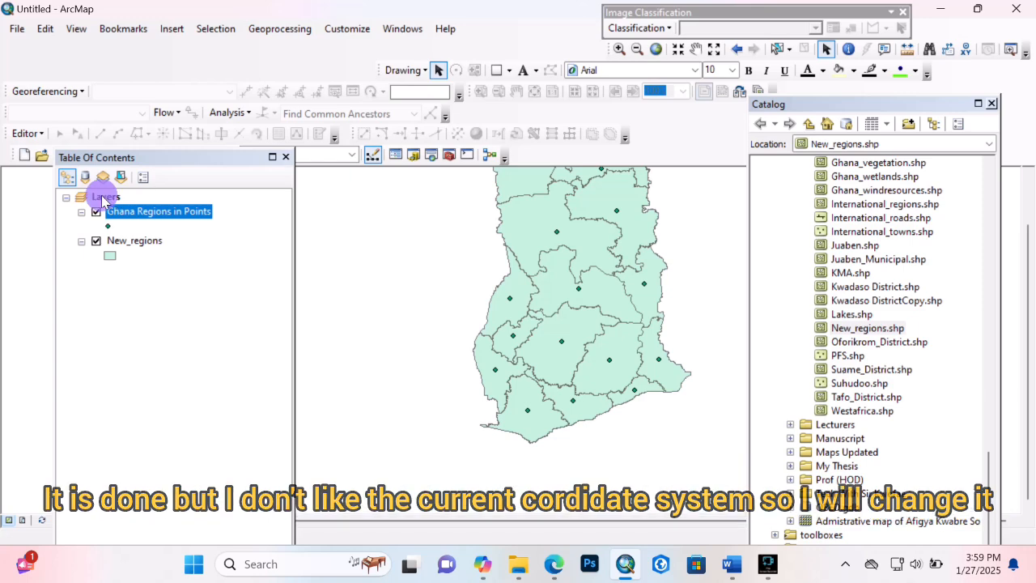
- Change the coordinate system of the Layers data frame to WGS 1984
right_click(102, 199)
click(151, 530)
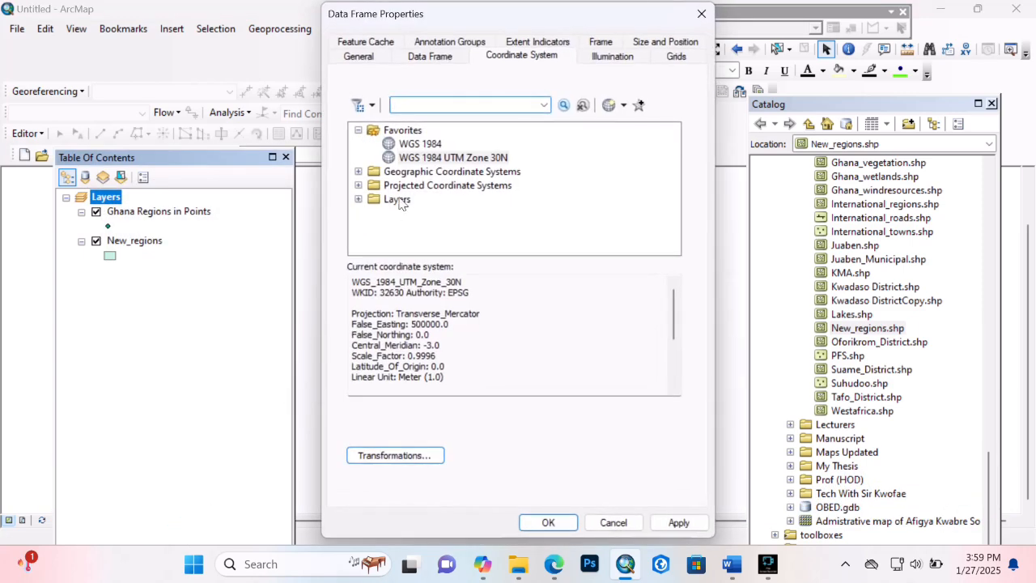
mouse_move(556, 564)
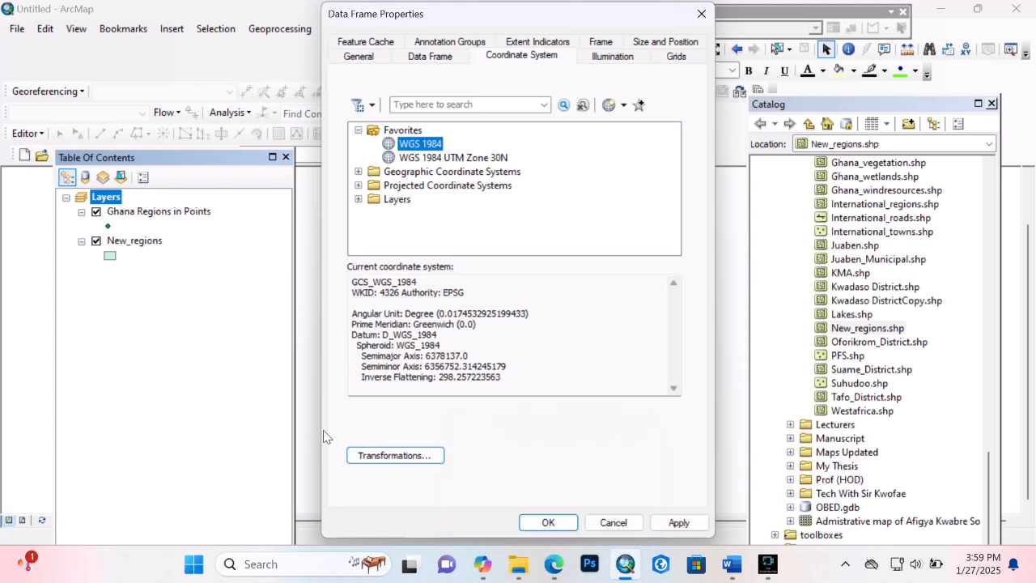
click(547, 525)
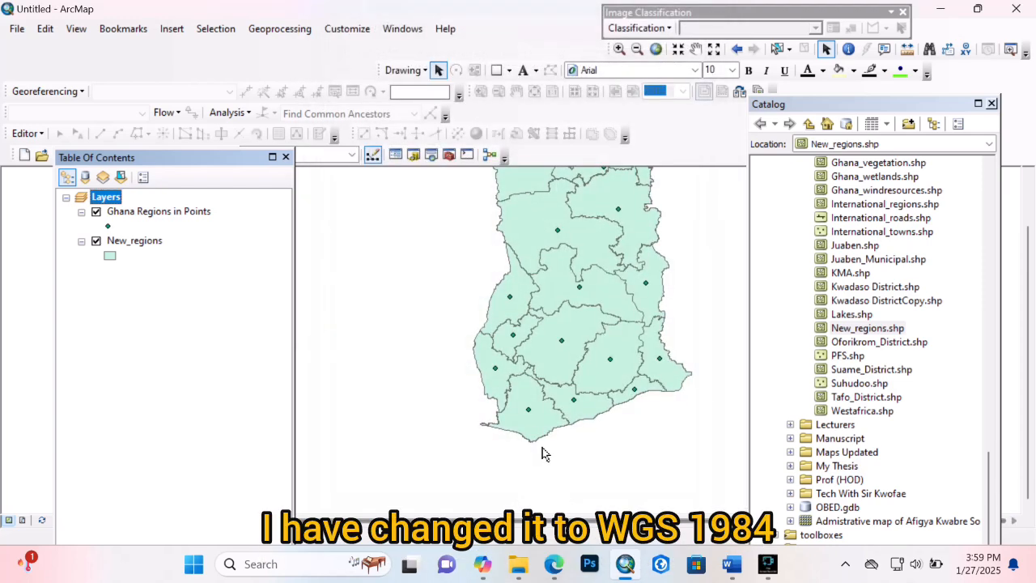
- Open the attribute table of Ghana Regions in Points and add a field named Start_Lat, choosing its data type
right_click(134, 212)
click(154, 238)
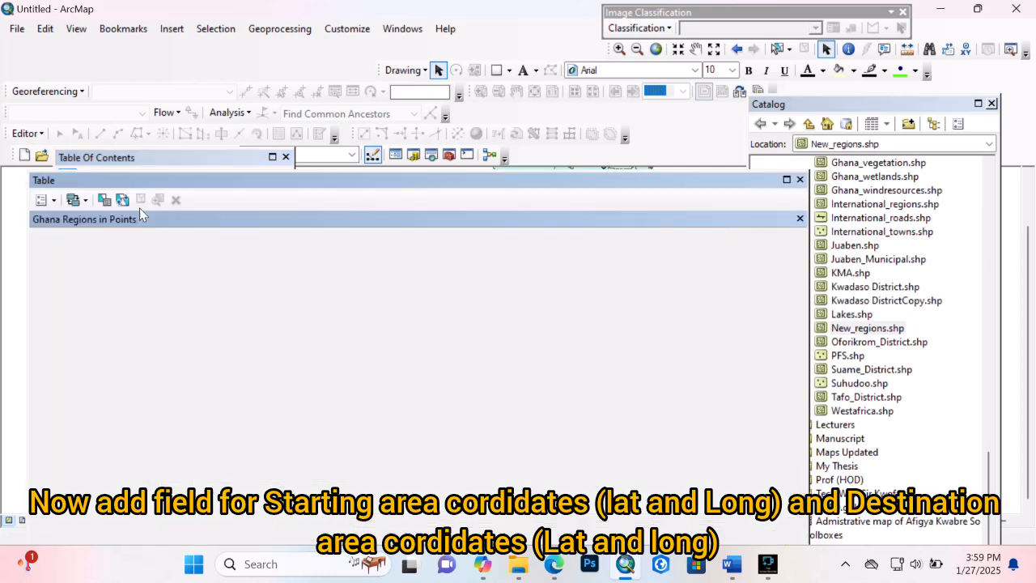
click(41, 199)
click(92, 263)
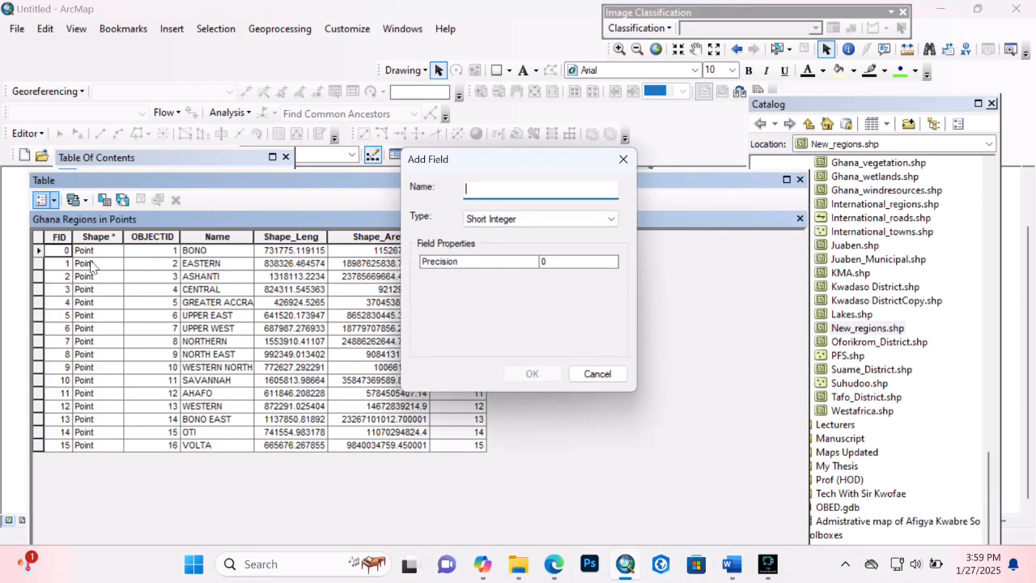
text(Start_Lat)
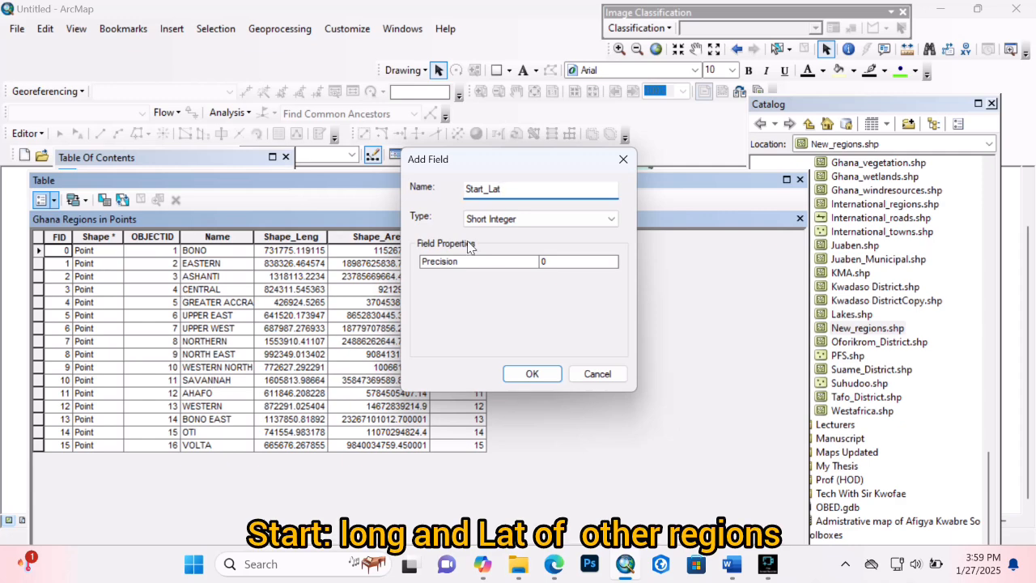
click(540, 218)
click(494, 248)
click(532, 373)
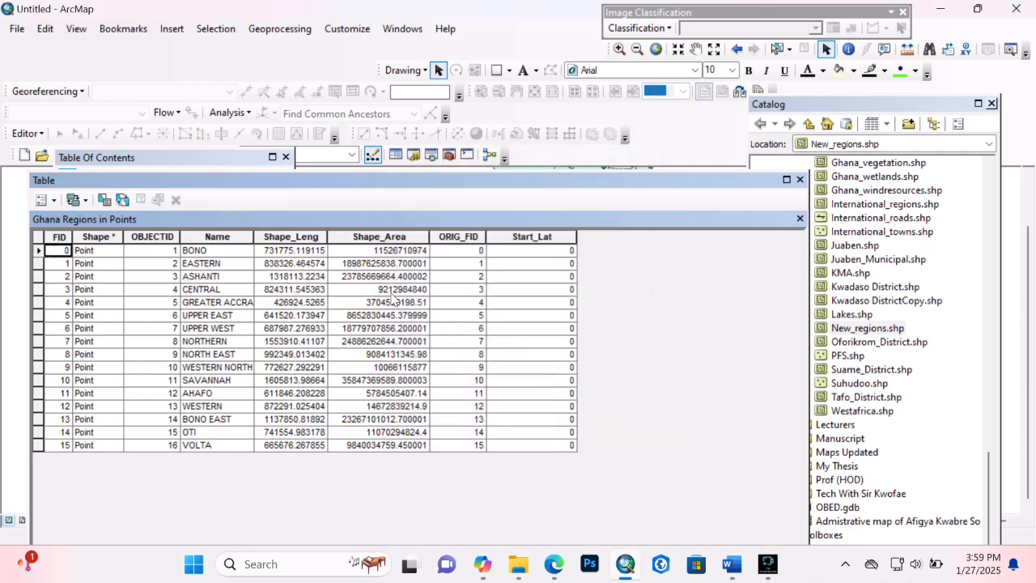
- Add a field named Start_Lon to the attribute table, choosing its data type
click(40, 199)
click(91, 262)
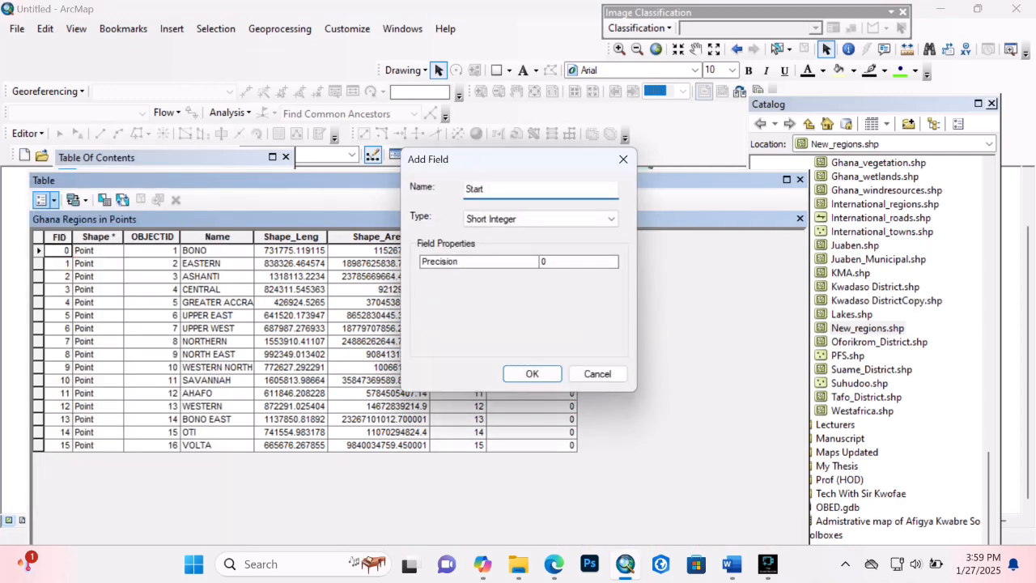
text(Start_Lon)
click(541, 218)
click(485, 253)
click(538, 375)
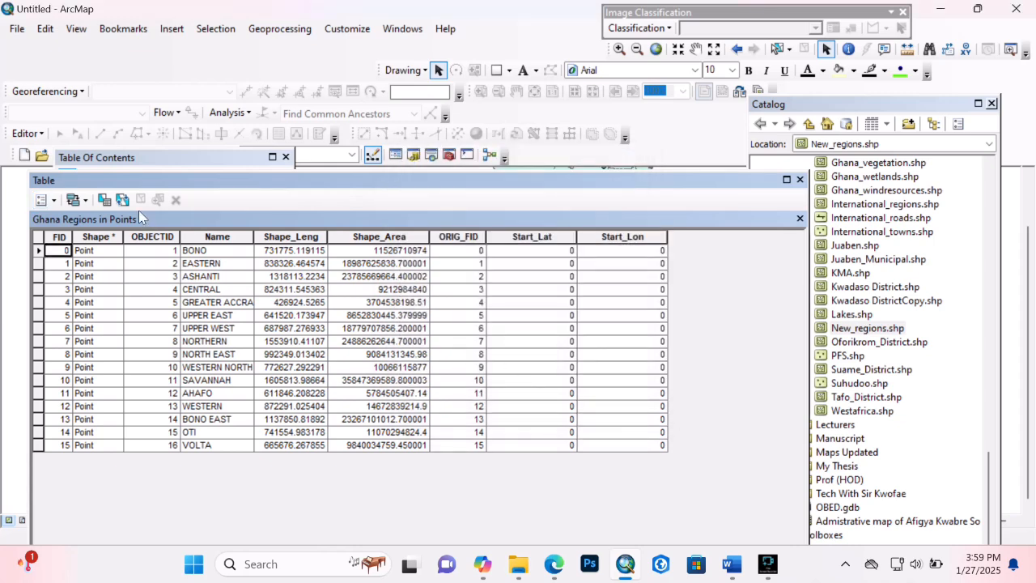
- Add a field named Dest_Lat to the attribute table, choosing its data type
click(41, 200)
click(83, 264)
text(Dest_Lat)
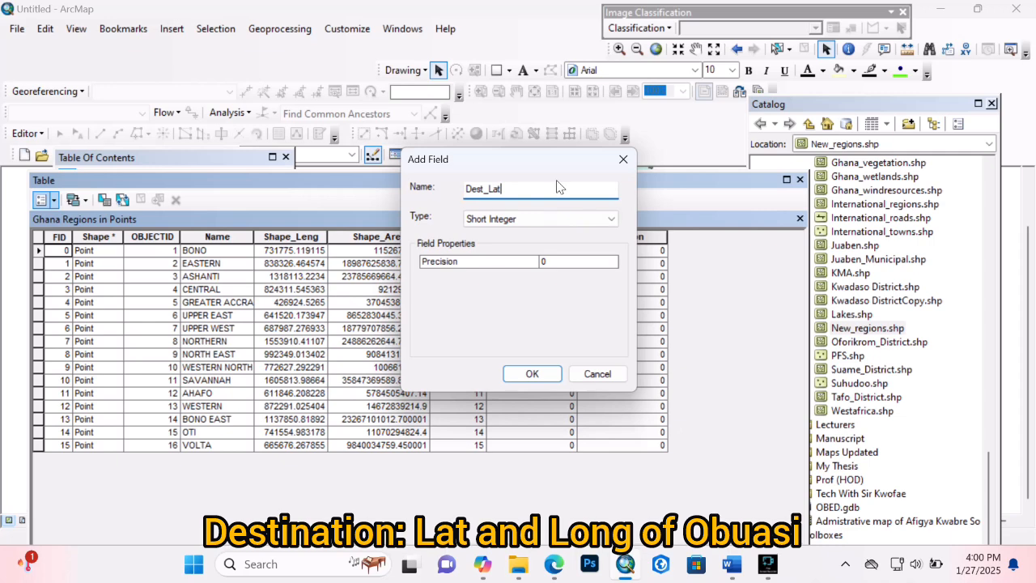
click(541, 218)
click(485, 253)
click(532, 374)
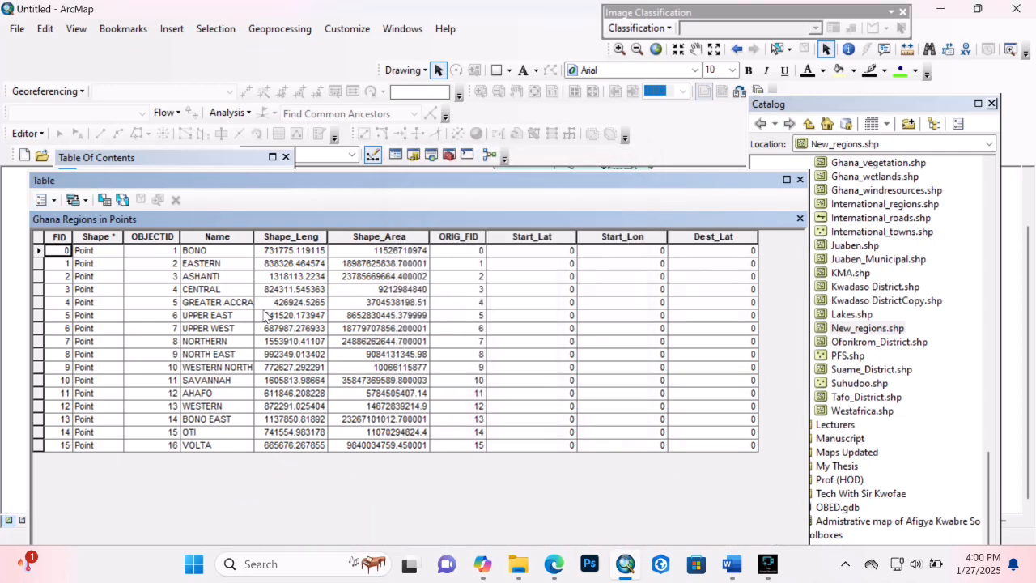
- Add a field named Dest_Lon to the attribute table, choosing its data type
click(45, 194)
click(83, 264)
text(Dest_Lon)
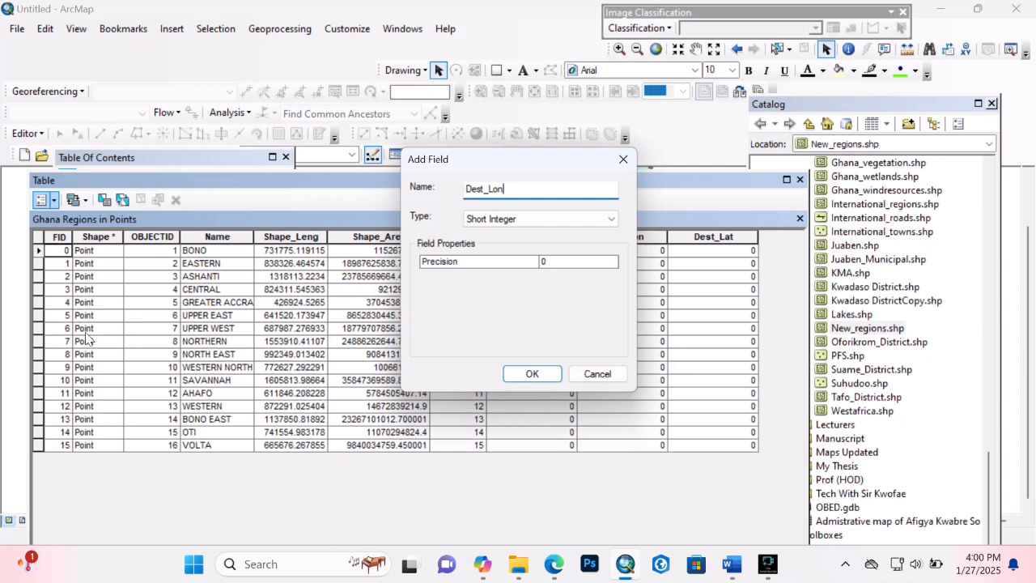
click(541, 218)
click(486, 250)
click(532, 373)
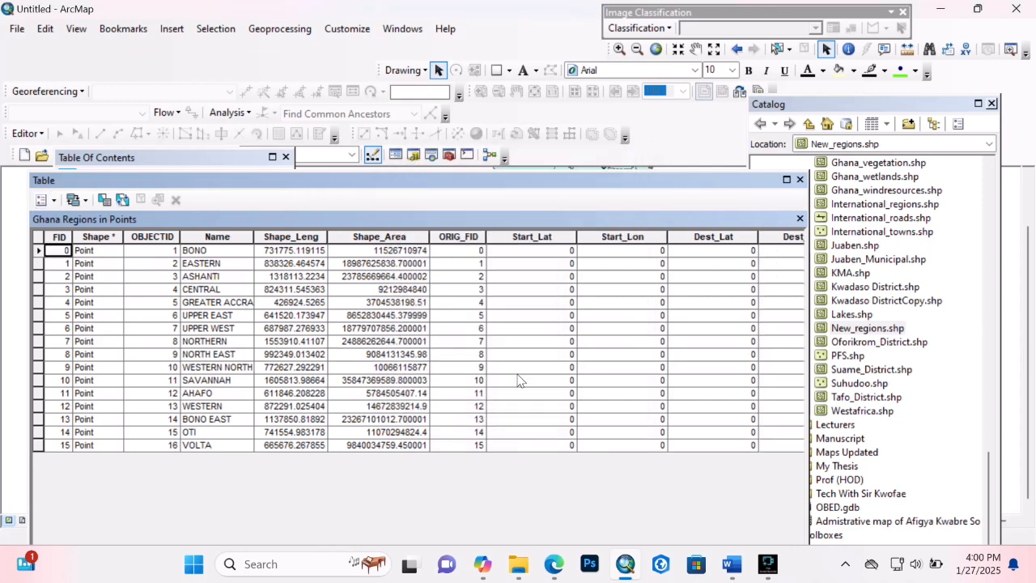
- Calculate Start_Lat as the Y coordinate of each point in decimal degrees, using the data frame's WGS 1984 coordinate system
drag(578, 185, 549, 2)
click(490, 65)
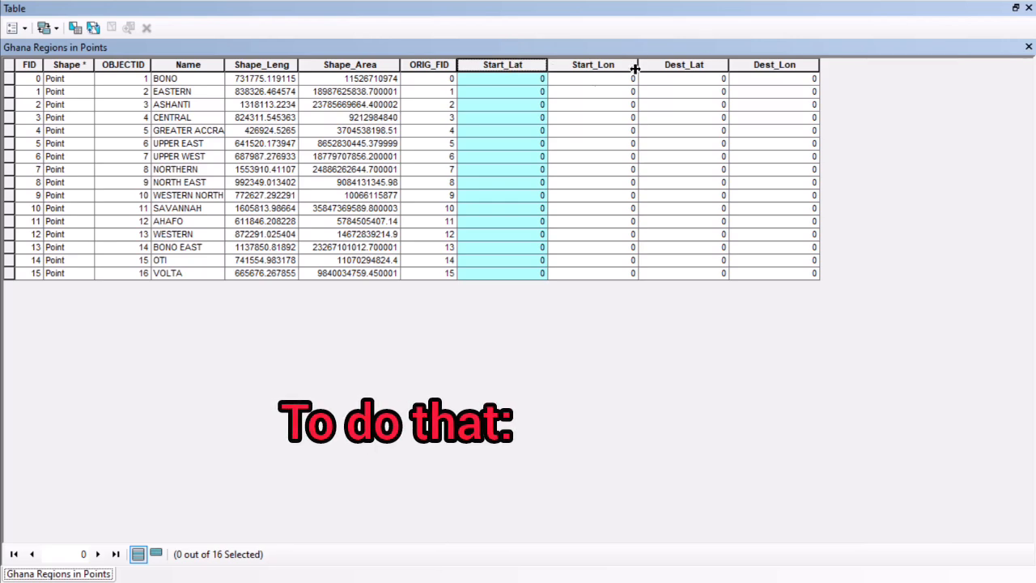
right_click(528, 72)
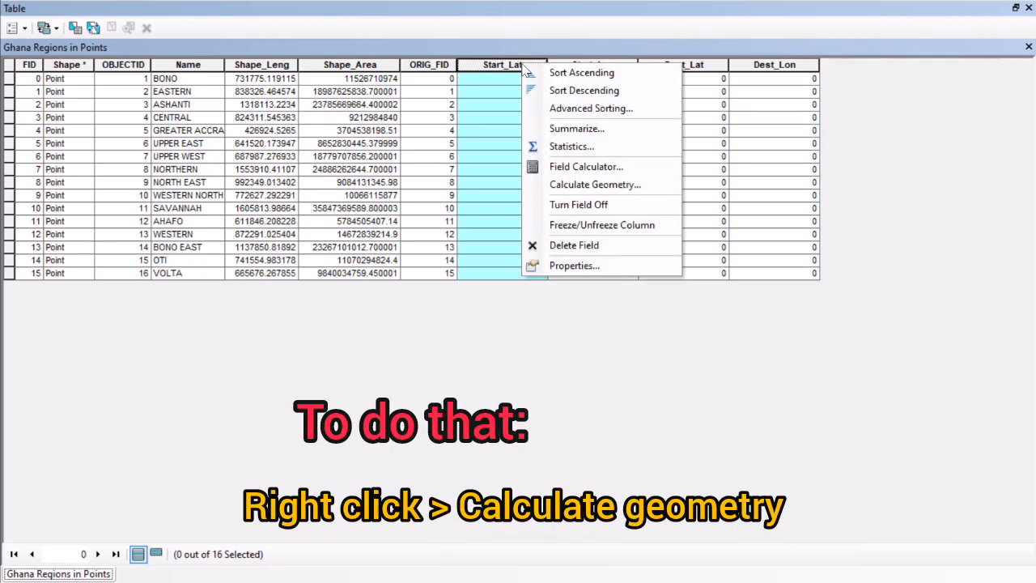
click(558, 185)
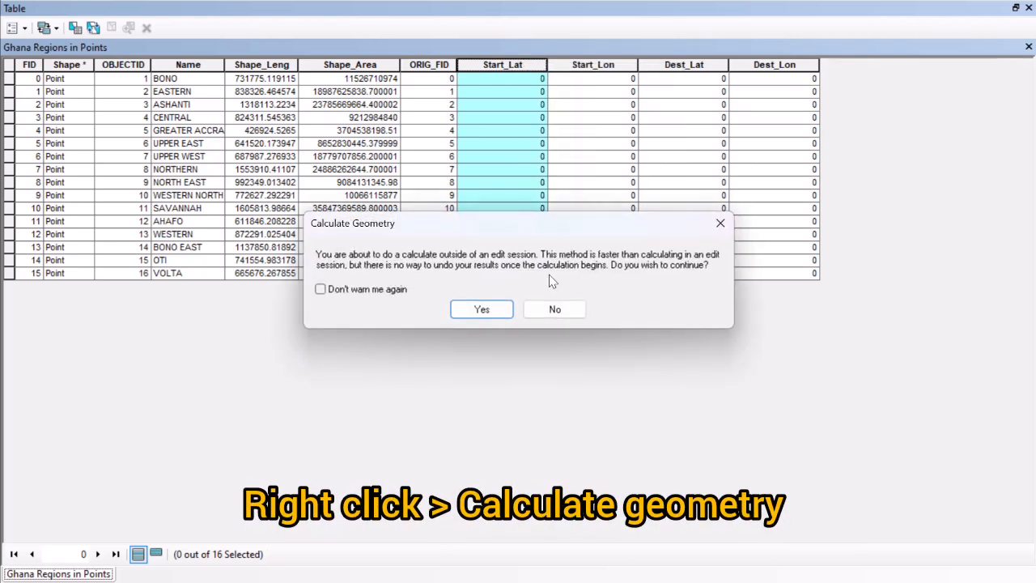
click(482, 310)
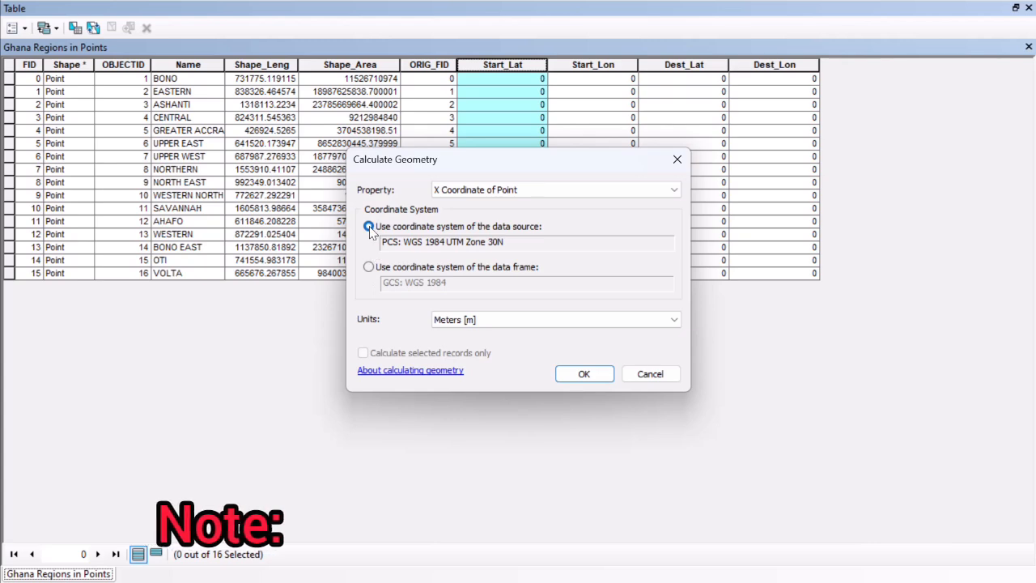
click(368, 268)
click(518, 189)
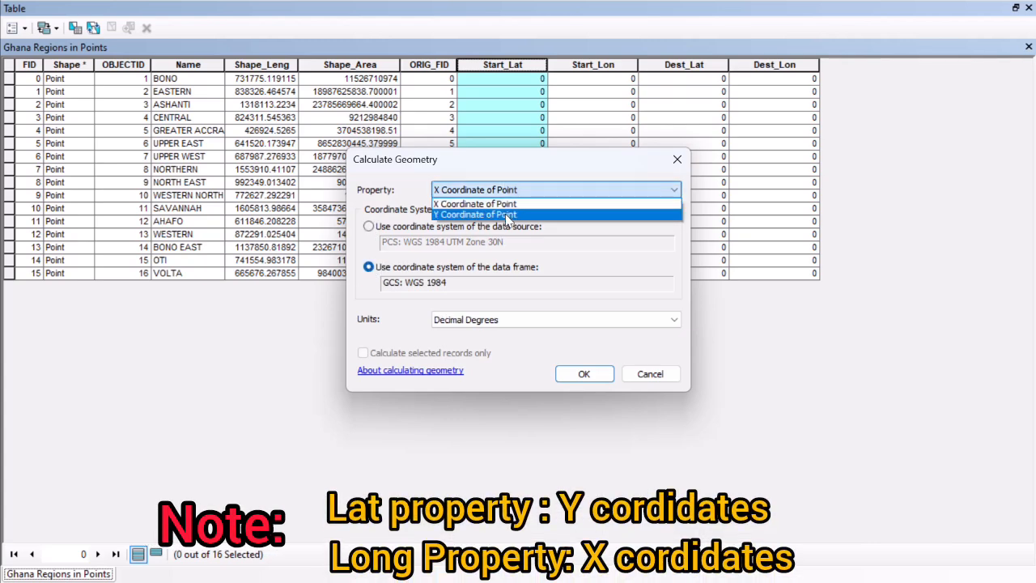
click(510, 217)
click(585, 373)
click(478, 308)
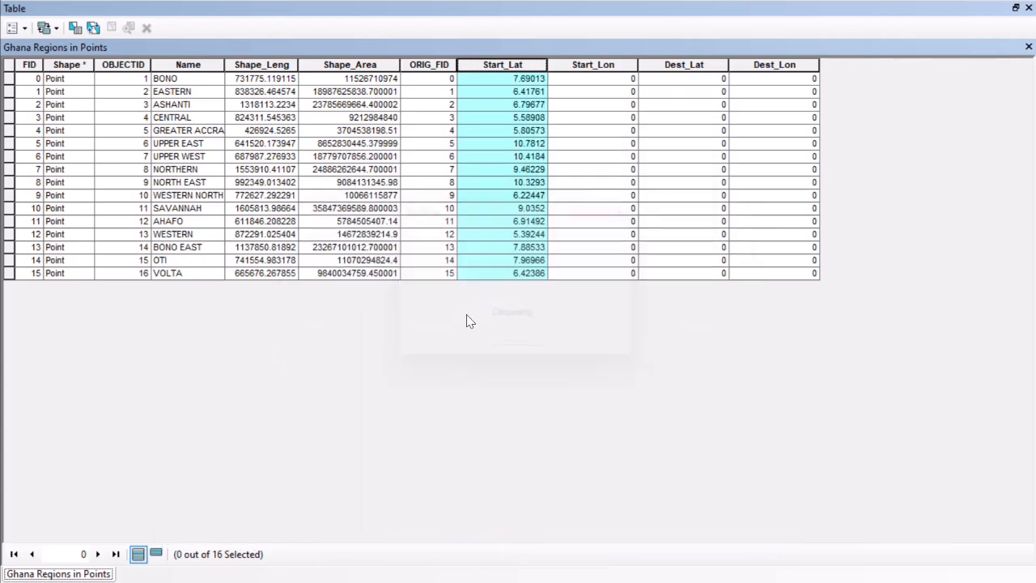
- Calculate Start_Lon as the X coordinate of each point, using the data frame's WGS 1984 coordinate system
click(599, 64)
right_click(599, 63)
click(635, 184)
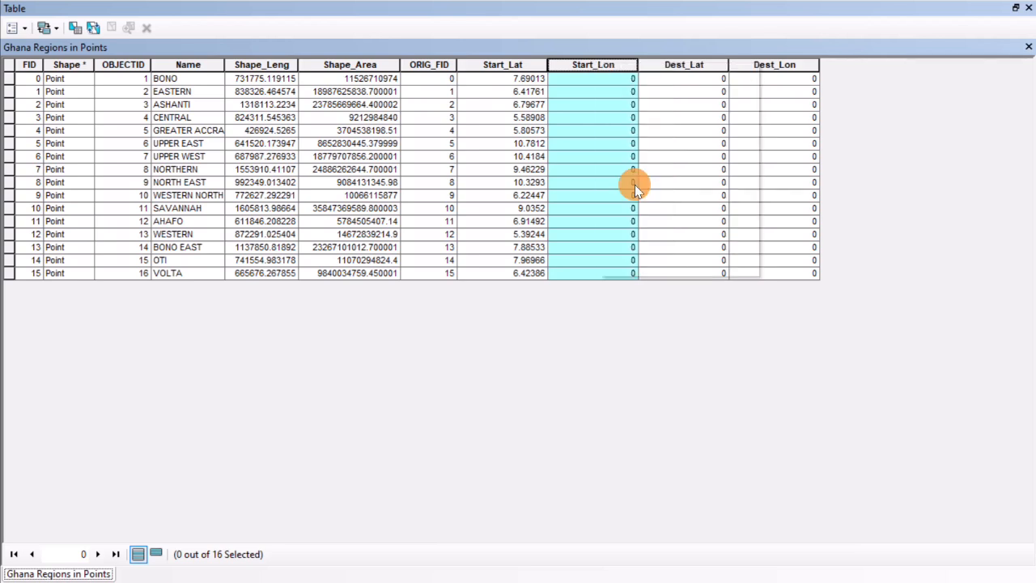
click(482, 311)
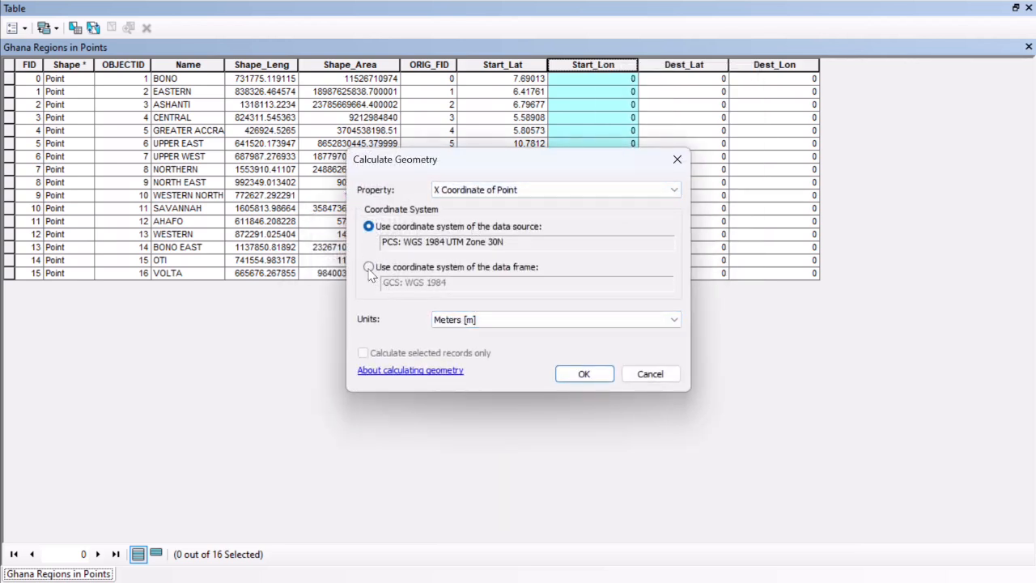
click(579, 374)
click(479, 308)
- Close the attribute table and start an edit session on Ghana Regions in Points, continuing past the spatial reference warnings
click(680, 69)
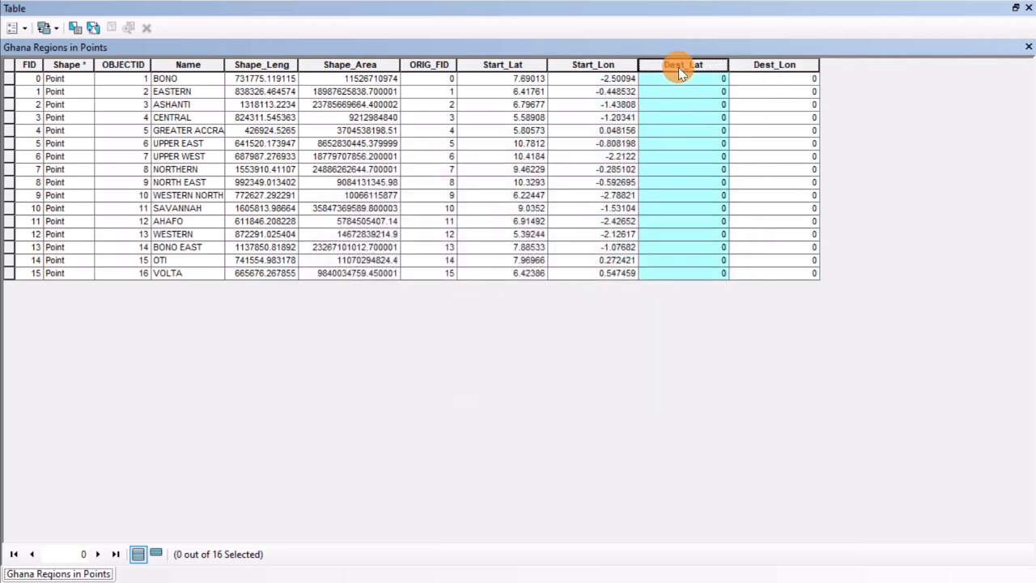
click(1028, 49)
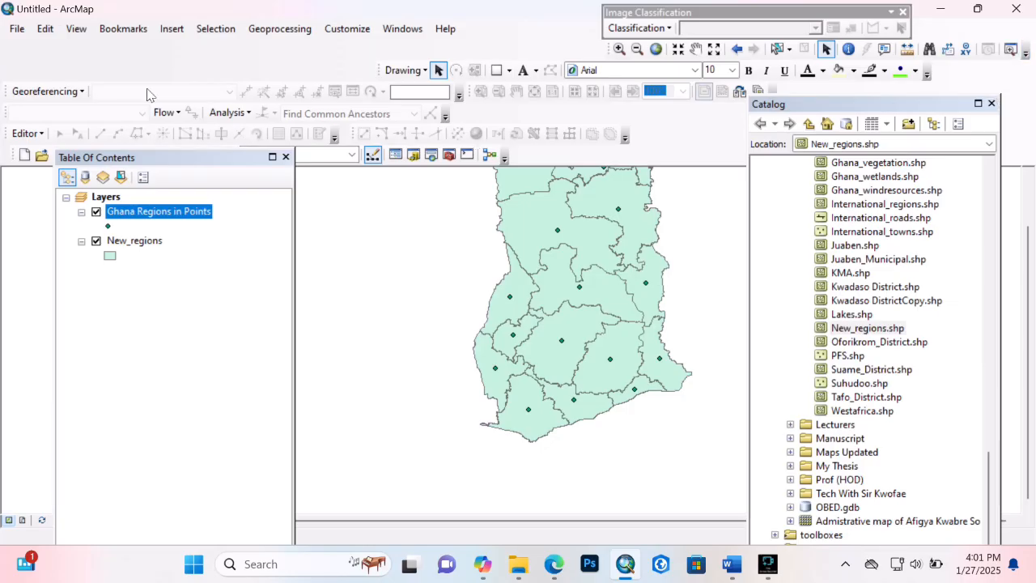
click(24, 133)
click(60, 149)
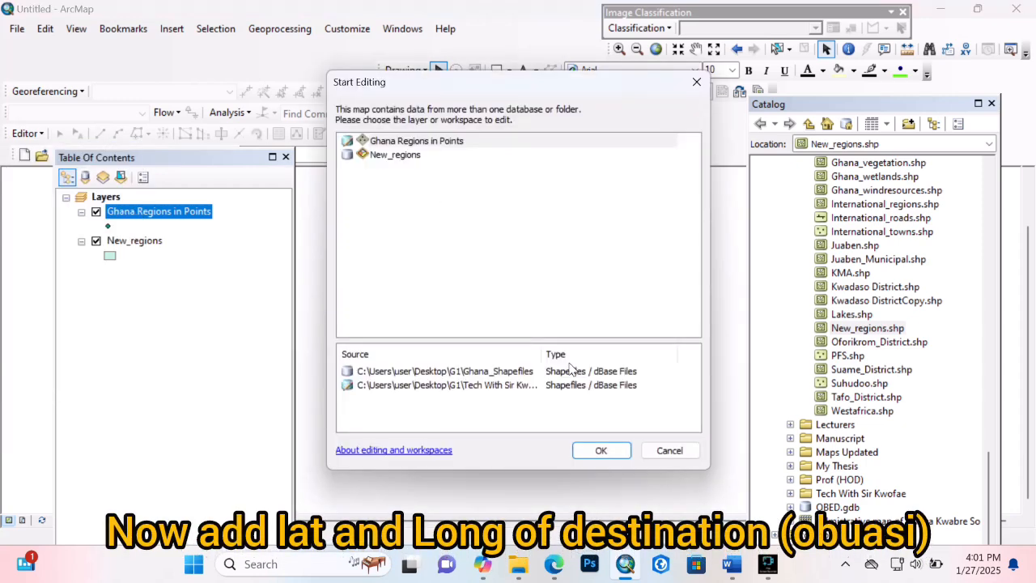
click(601, 450)
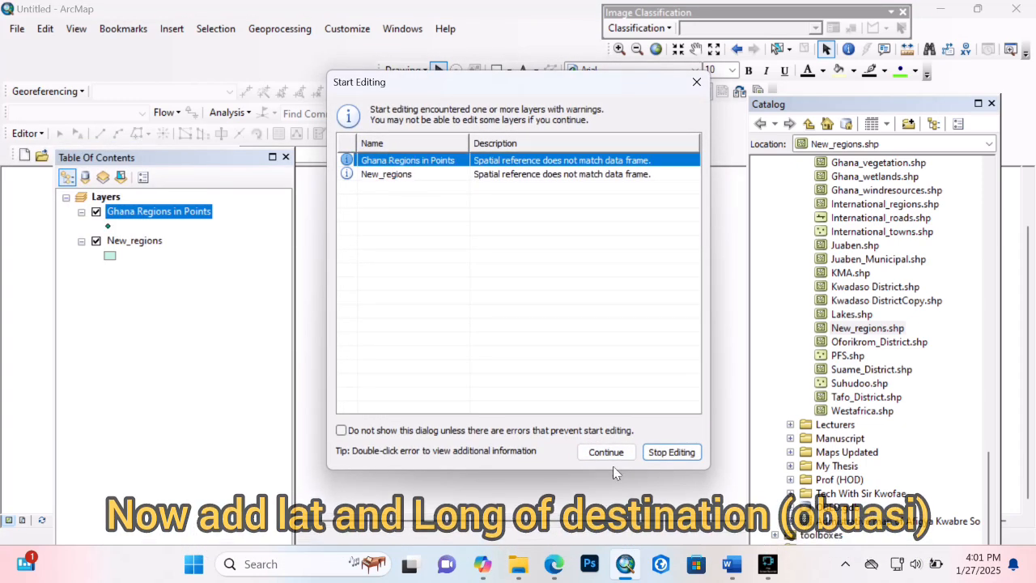
click(604, 451)
- Reopen the points' attribute table and fill Dest_Lat with ASHANTI's Start_Lat value, 6.79677, using the Field Calculator
right_click(111, 212)
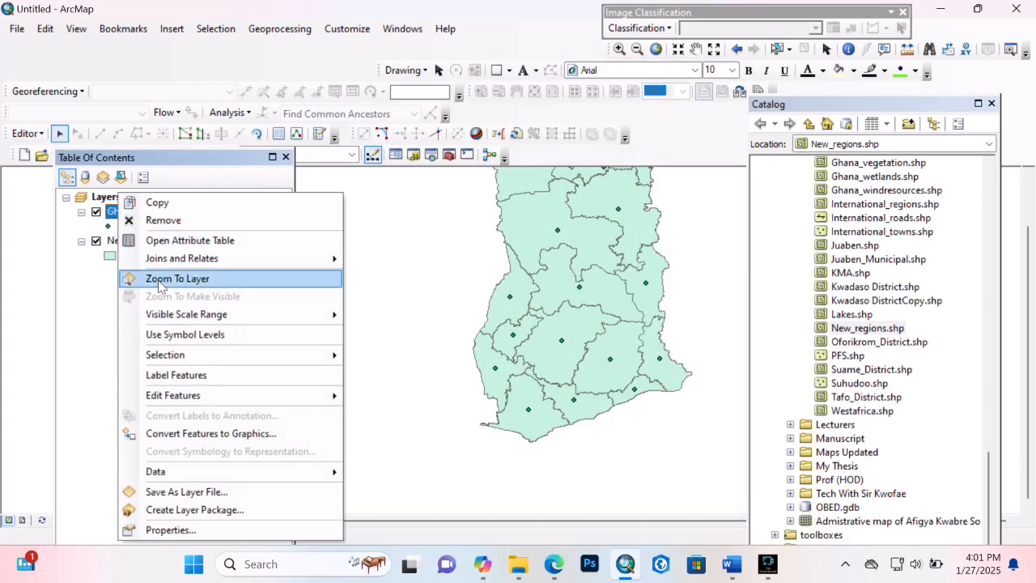
click(165, 242)
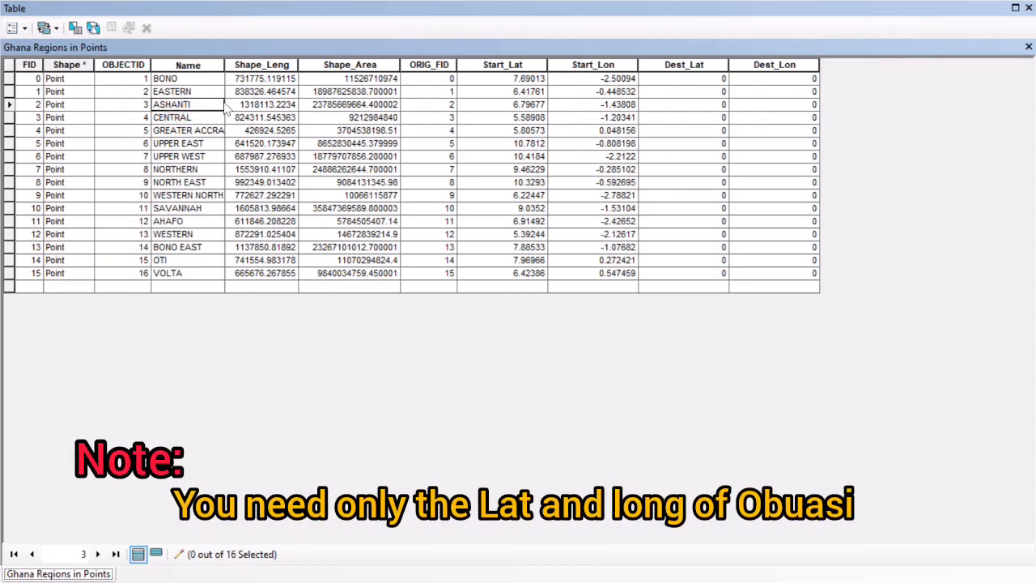
click(357, 104)
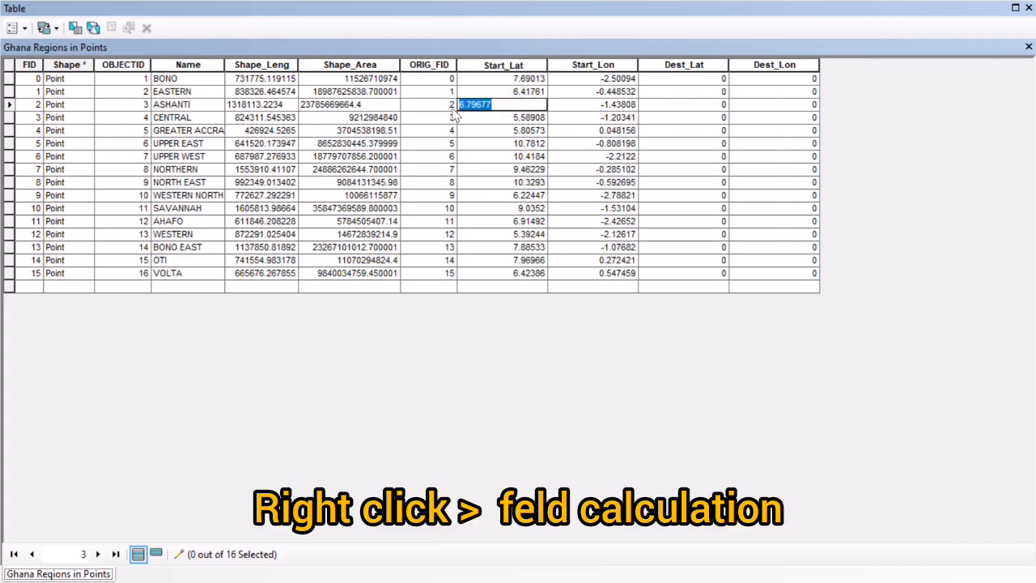
click(672, 65)
right_click(672, 65)
click(680, 167)
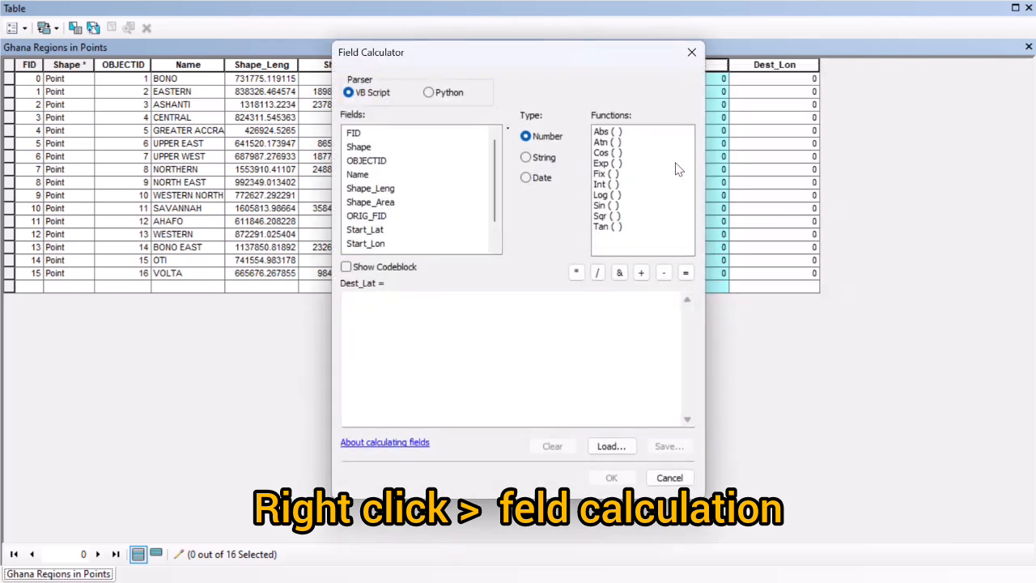
text(6.79677)
click(612, 478)
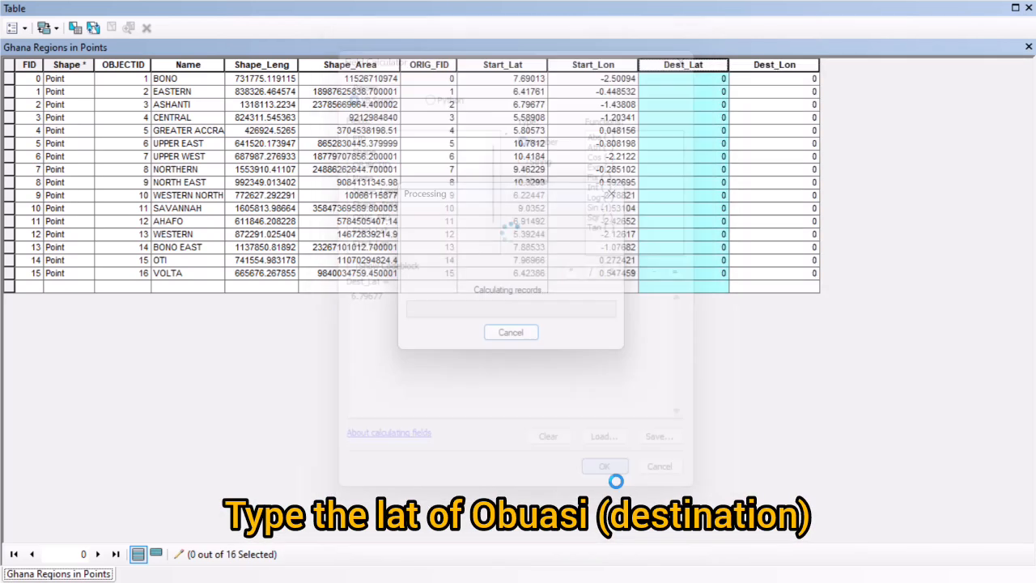
click(680, 184)
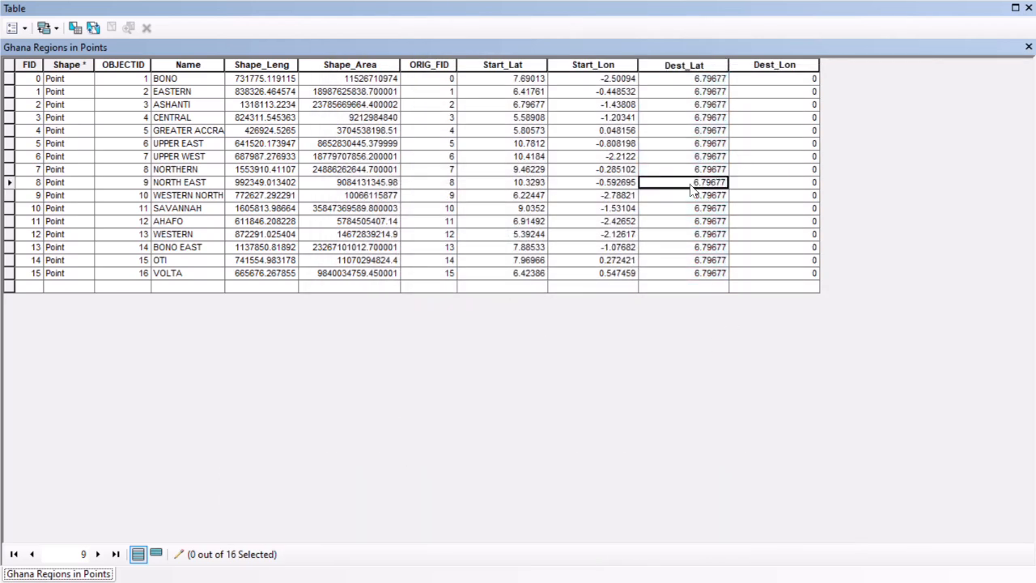
- Copy ASHANTI's Start_Lon value, -1.43808, and fill the Dest_Lon field with it using the Field Calculator
click(243, 105)
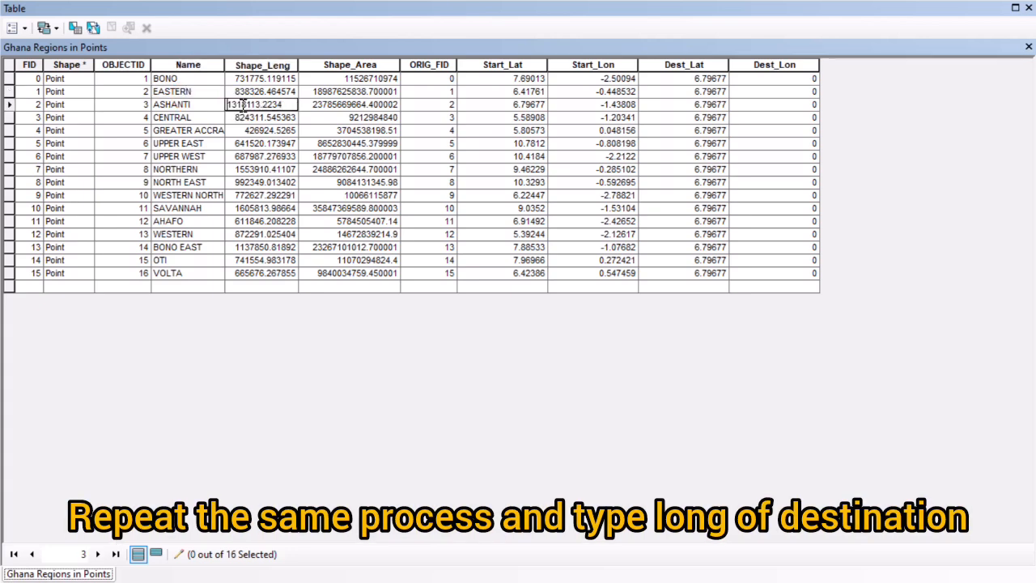
click(599, 105)
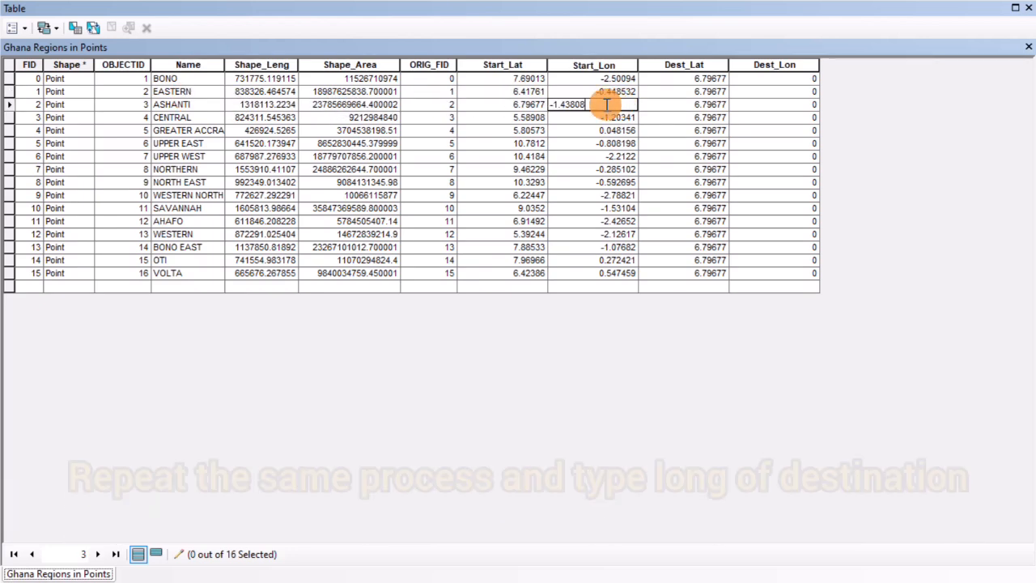
drag(606, 104, 544, 106)
click(753, 65)
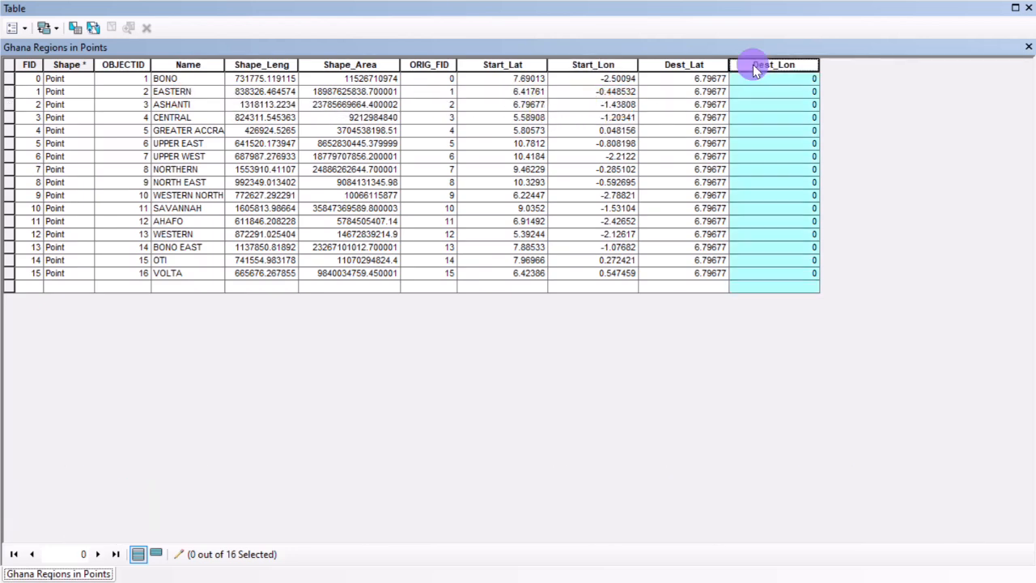
right_click(752, 65)
click(805, 167)
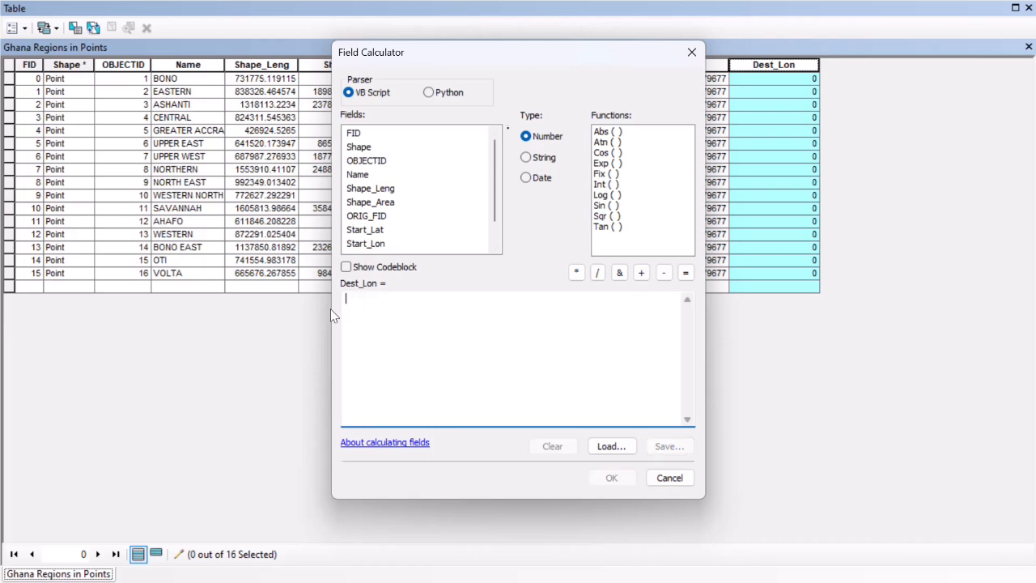
click(612, 478)
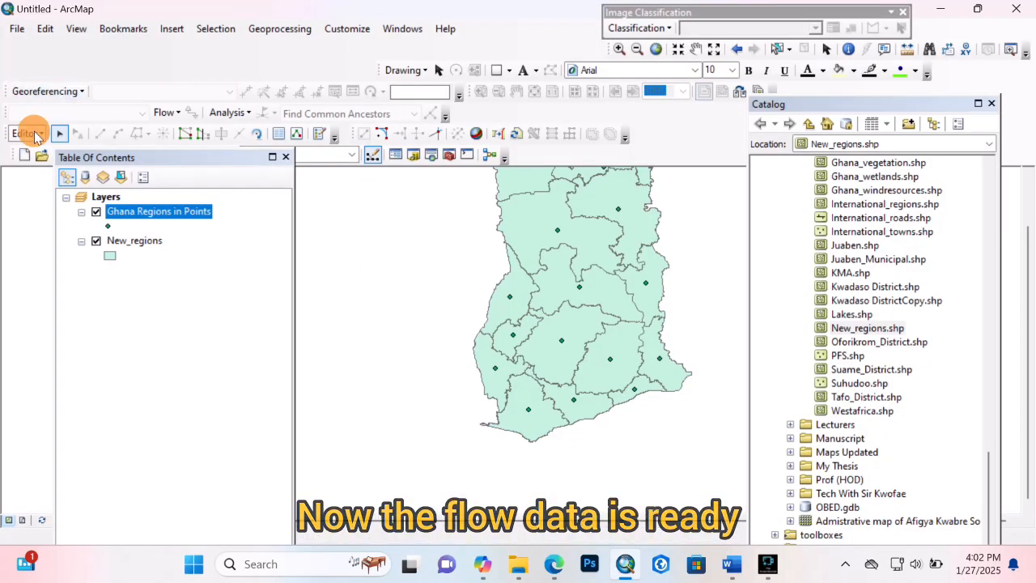
- Save the edits and stop the edit session, closing the Catalog as well
drag(35, 133, 60, 201)
click(27, 134)
click(64, 166)
click(992, 104)
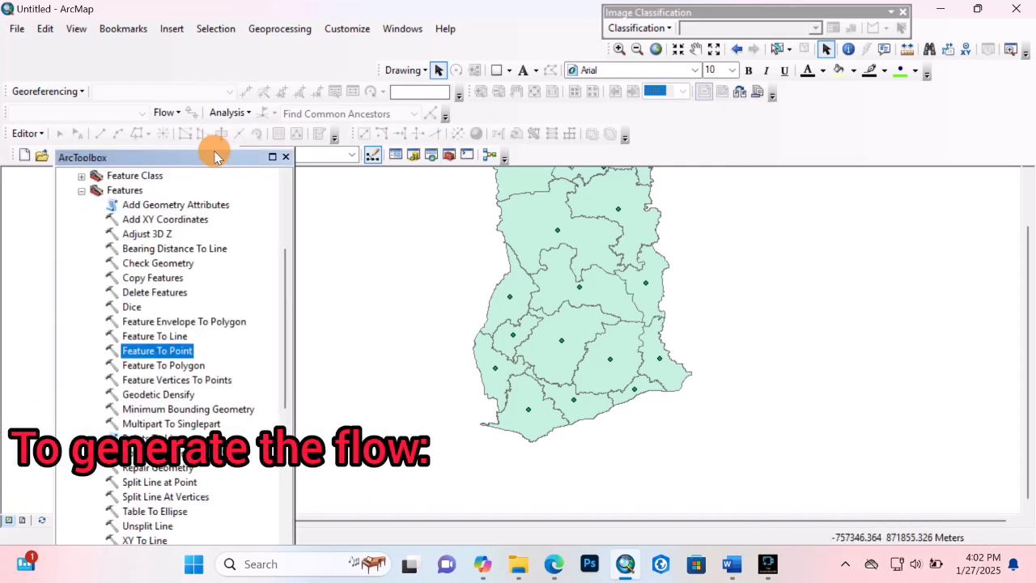
- Open the XY To Line tool with Ghana Regions in Points as input and name the output feature class Flow
drag(213, 154, 754, 165)
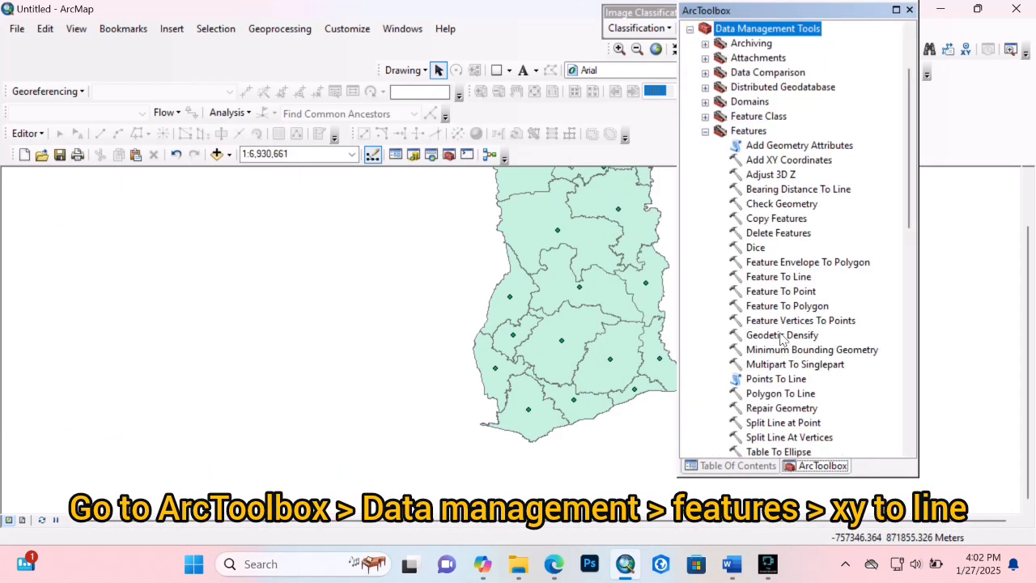
scroll(742, 252, down, 6)
double_click(768, 217)
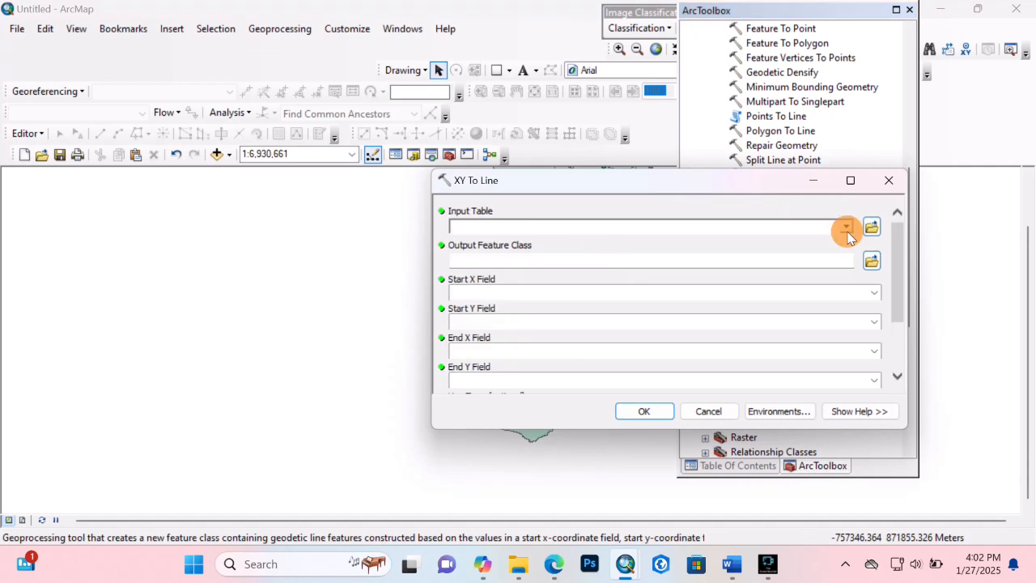
click(846, 226)
click(530, 243)
click(871, 262)
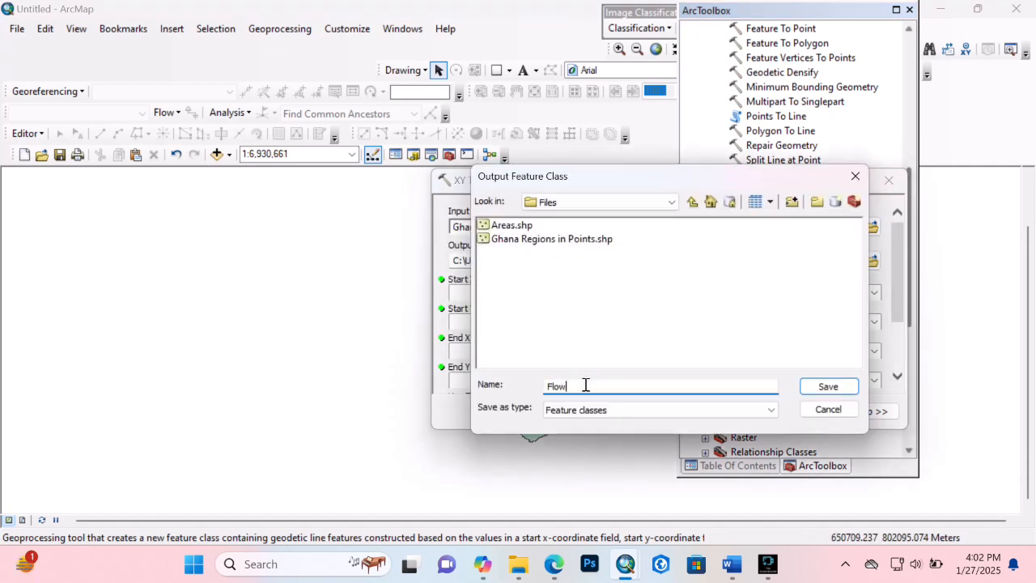
text(Flow)
key(Return)
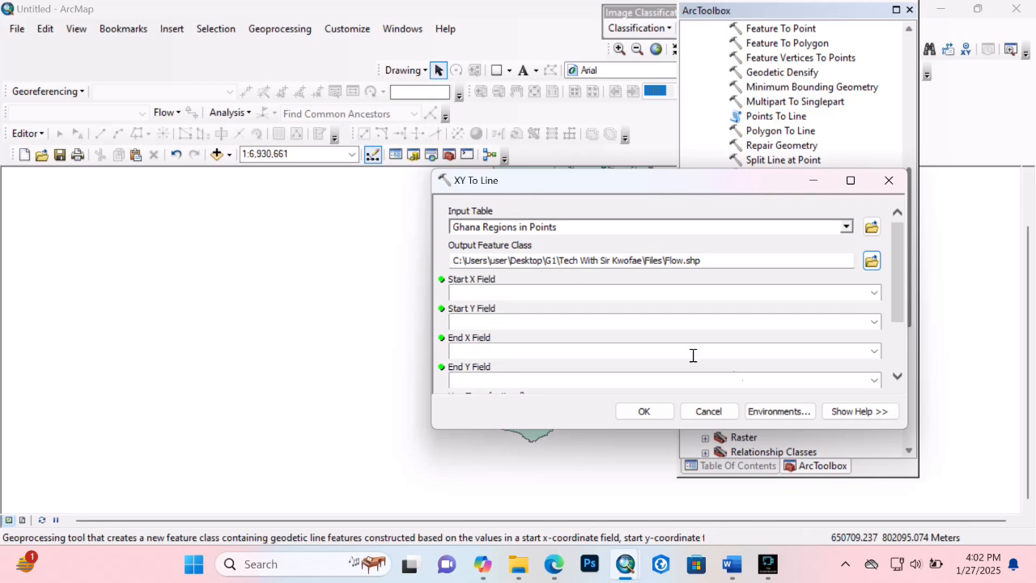
- Assign Start_Lon and Start_Lat as the start X and Y fields, and Dest_Lon and Dest_Lat as the end X and Y fields
click(866, 290)
click(478, 356)
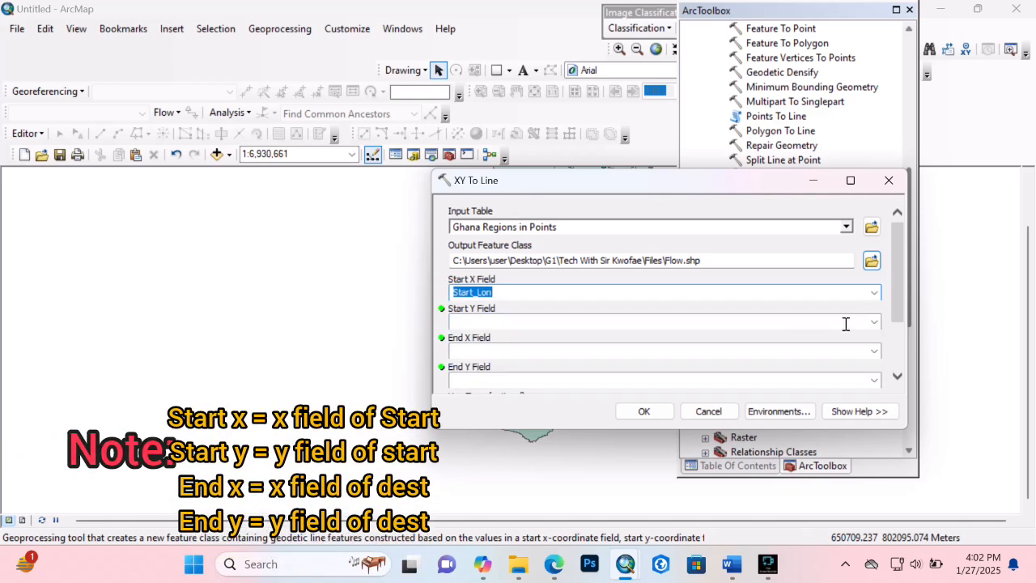
click(875, 323)
click(484, 382)
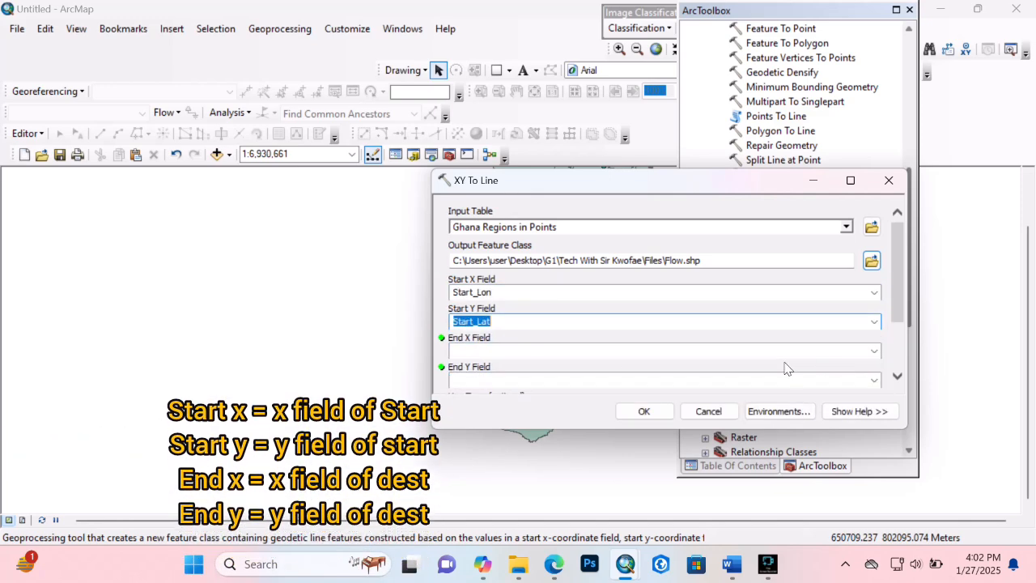
click(875, 352)
click(551, 441)
click(875, 380)
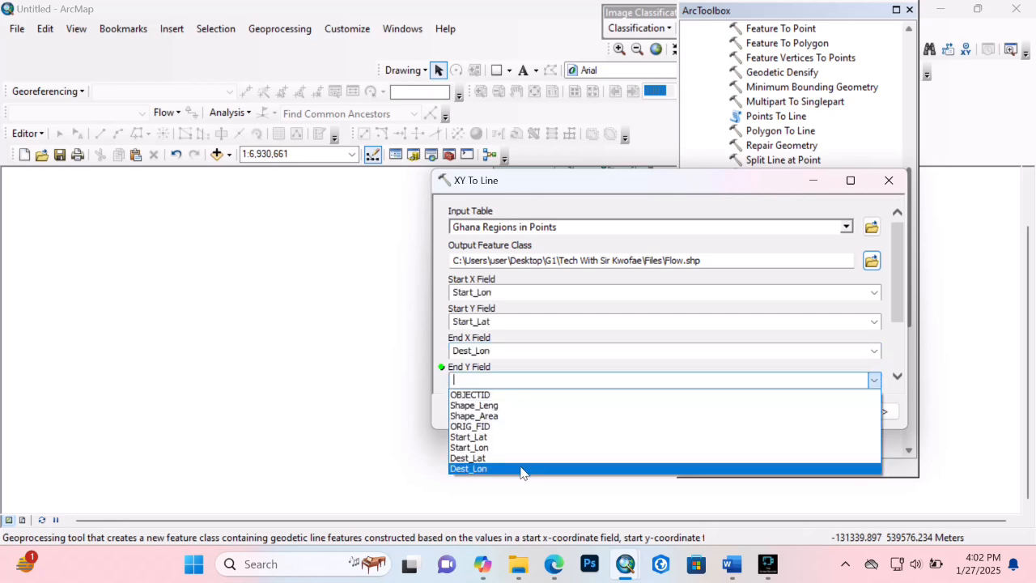
click(523, 468)
- Choose the spatial reference for the flow lines and run the XY To Line tool
drag(894, 325, 893, 366)
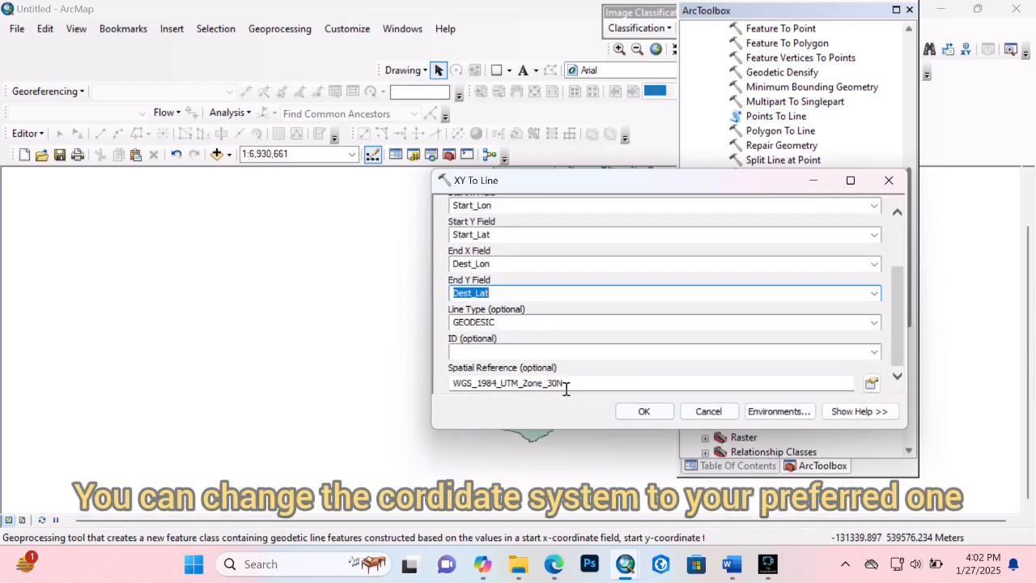
click(871, 382)
click(580, 185)
click(761, 511)
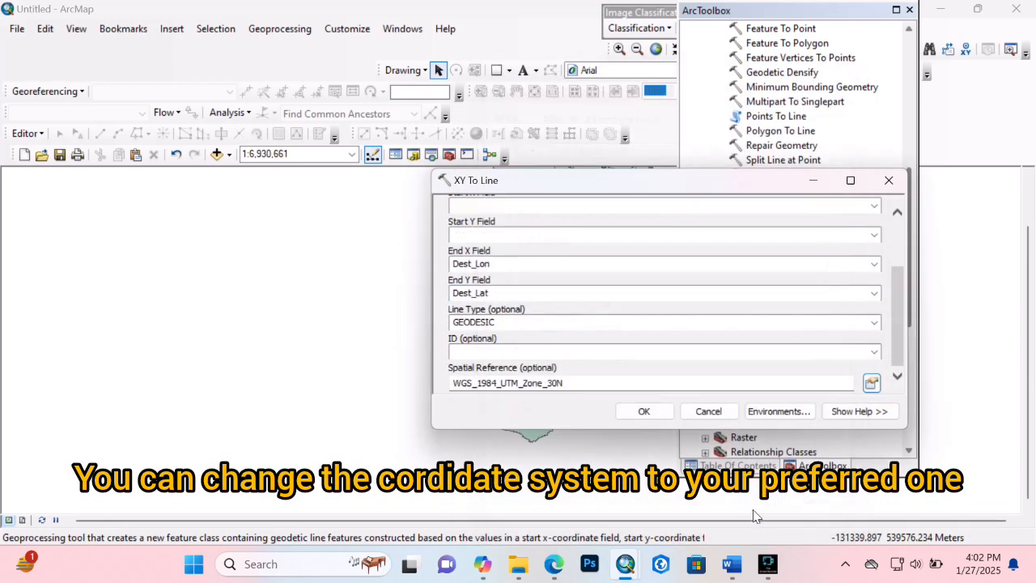
click(660, 410)
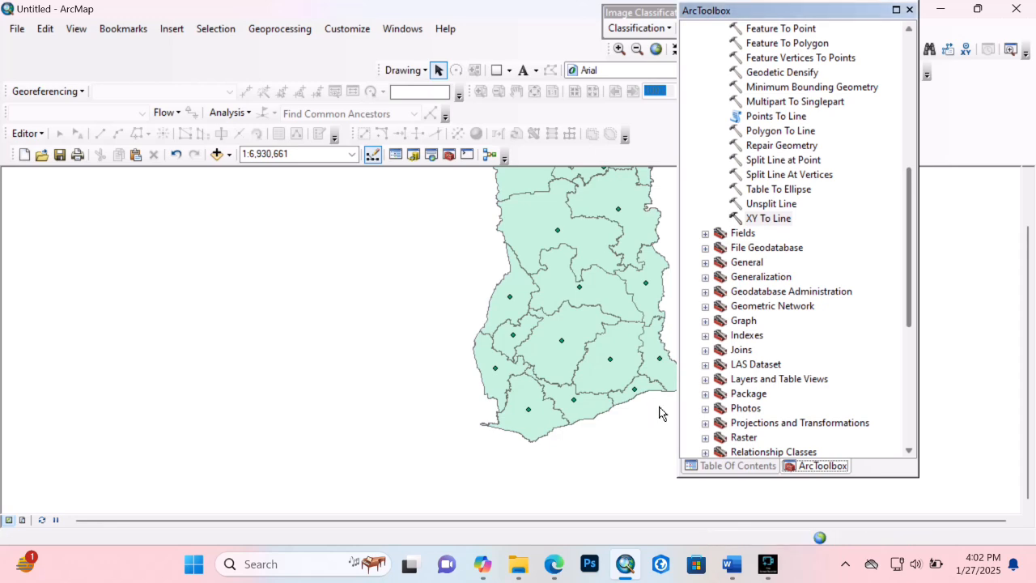
- Close ArcToolbox, bring up the Table Of Contents beside the map, and label the Ghana Regions in Points features
click(909, 10)
click(696, 49)
drag(592, 293, 531, 359)
drag(566, 297, 535, 287)
click(403, 29)
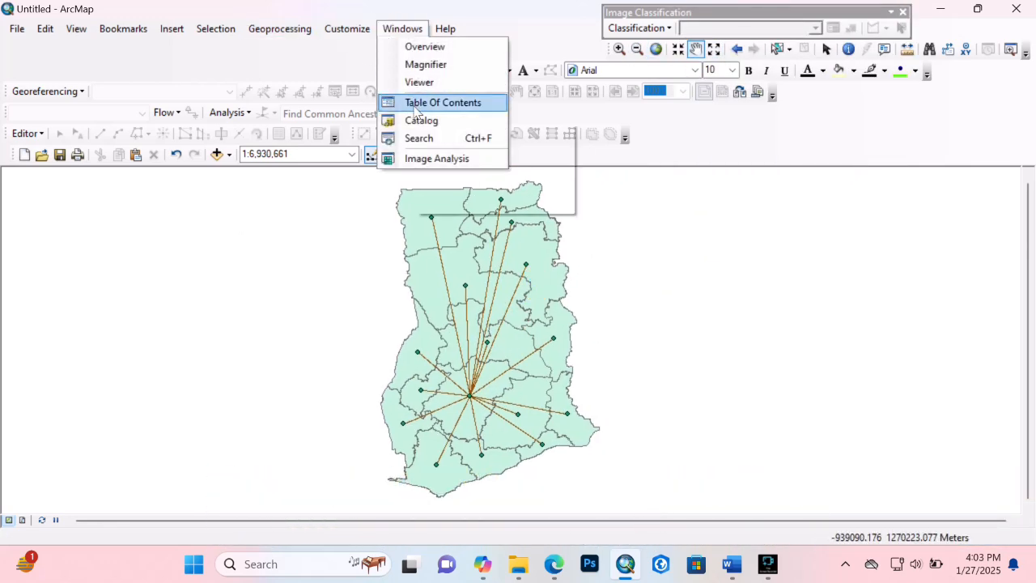
click(423, 102)
drag(729, 23, 146, 106)
right_click(166, 159)
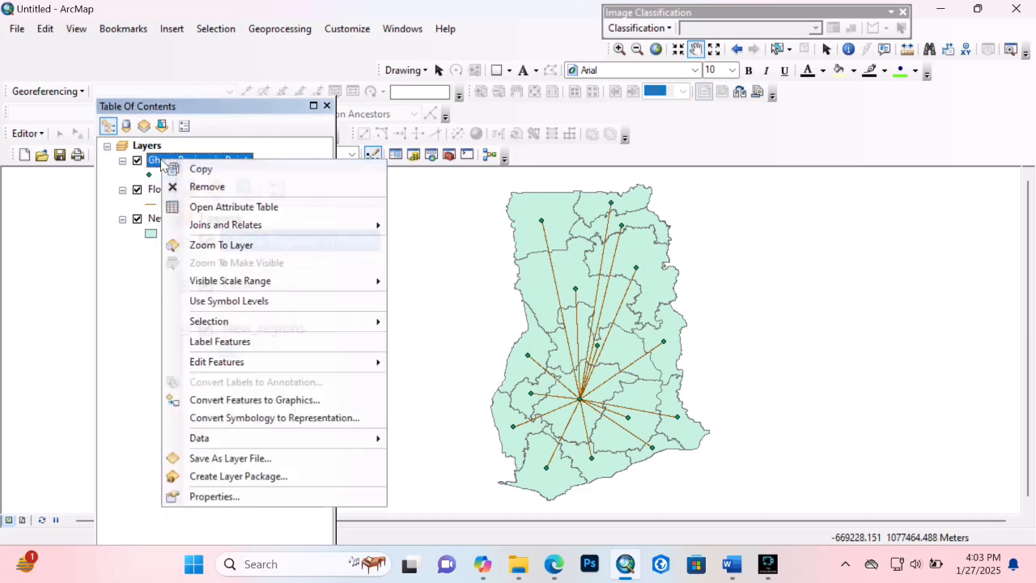
click(232, 341)
- Apply the Highway Ramp line symbol to the Flow layer
click(151, 204)
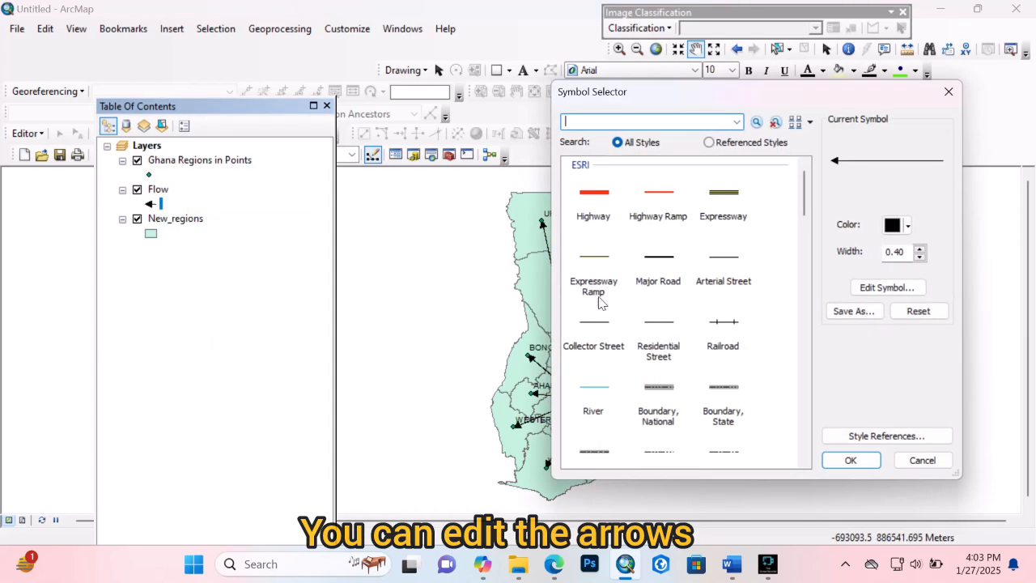
click(659, 204)
click(850, 458)
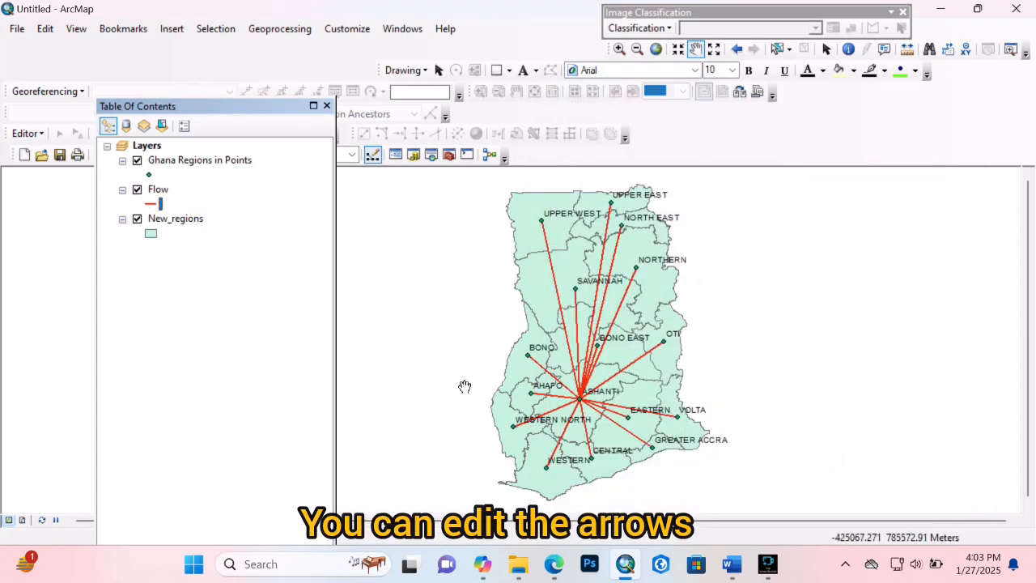
- Change the Flow layer's symbol to Arrow at Start with a red line colour
click(151, 204)
scroll(636, 338, down, 5)
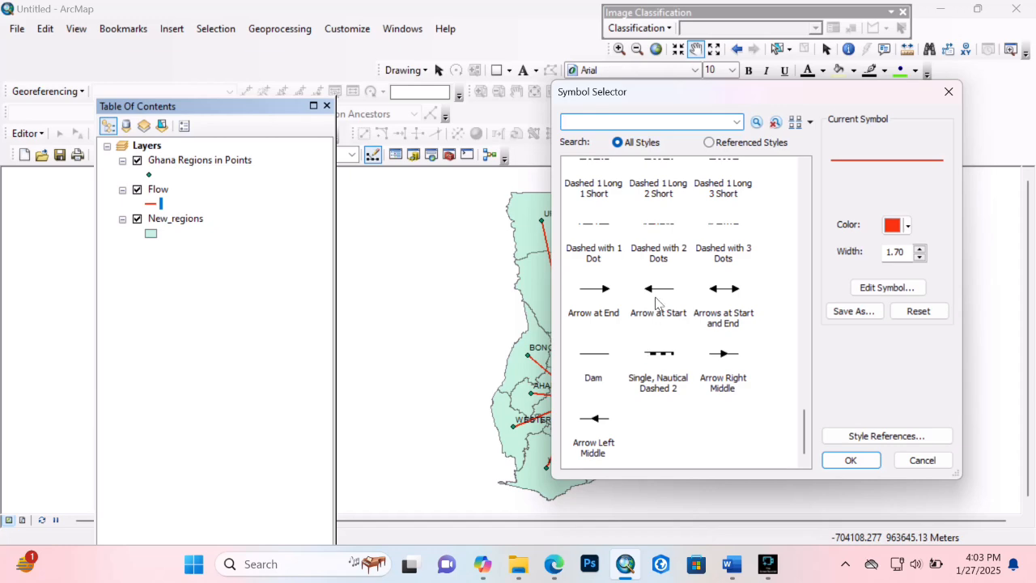
click(906, 228)
click(883, 299)
click(851, 459)
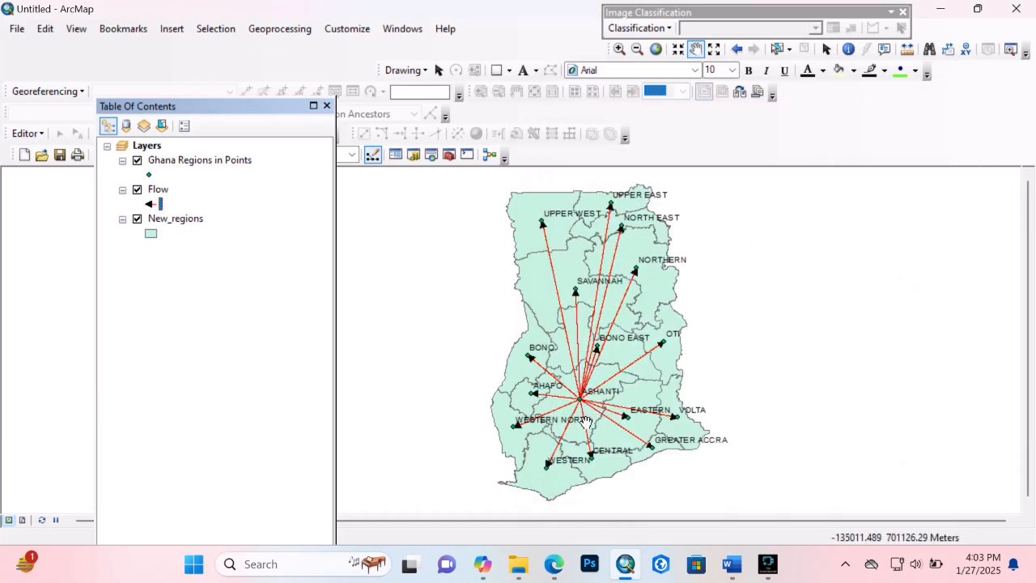
- Open the attribute table of the Flow layer
drag(568, 354, 522, 352)
drag(440, 349, 467, 348)
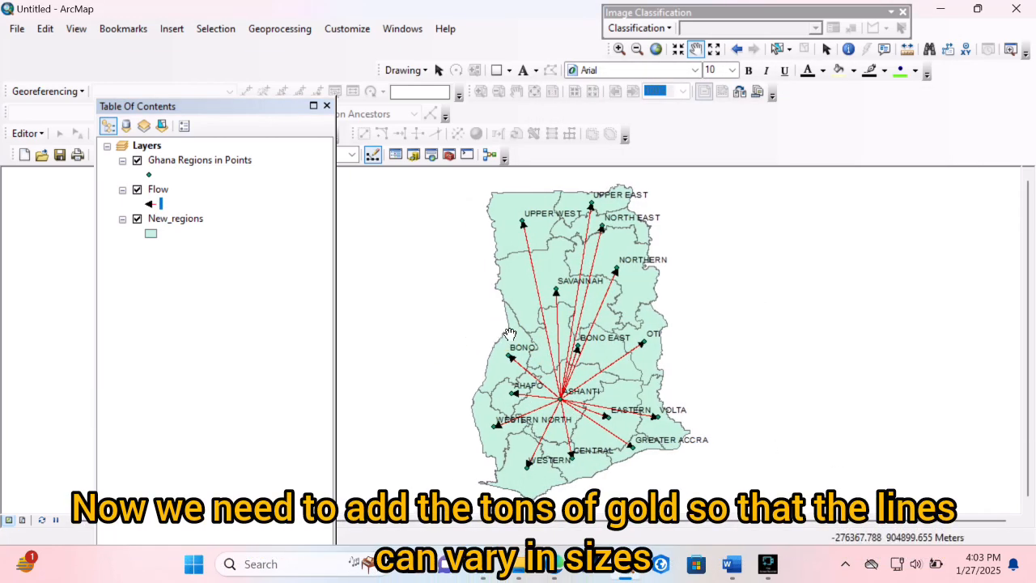
drag(540, 332, 511, 339)
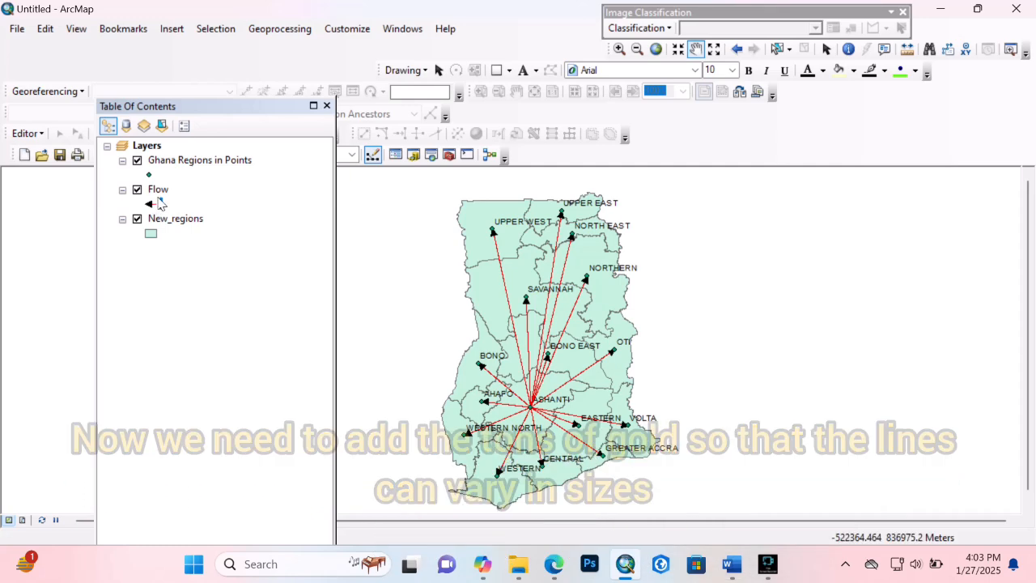
click(158, 194)
right_click(161, 199)
click(227, 238)
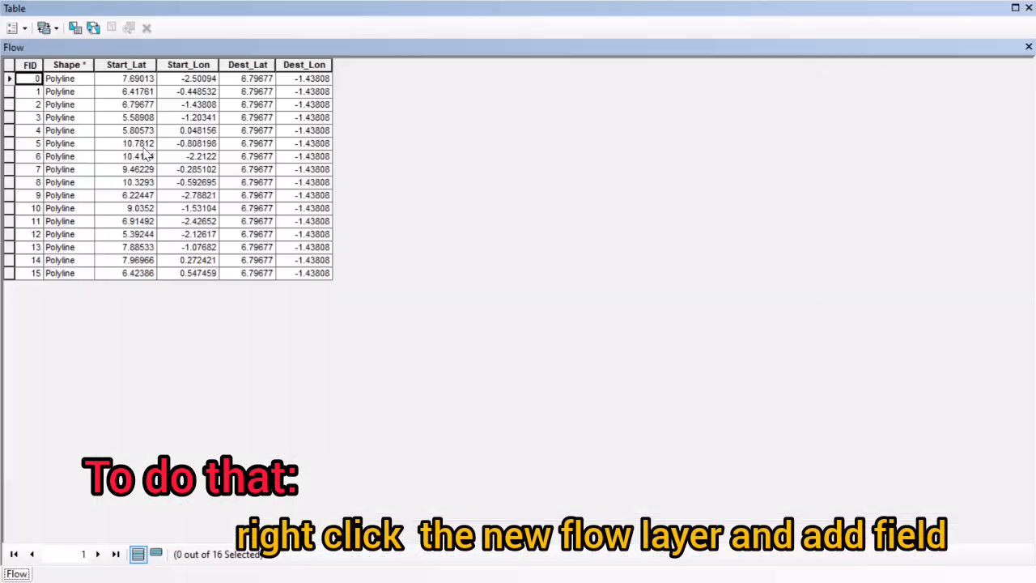
- Add a numeric field named Tons to the Flow attribute table
click(13, 27)
click(52, 138)
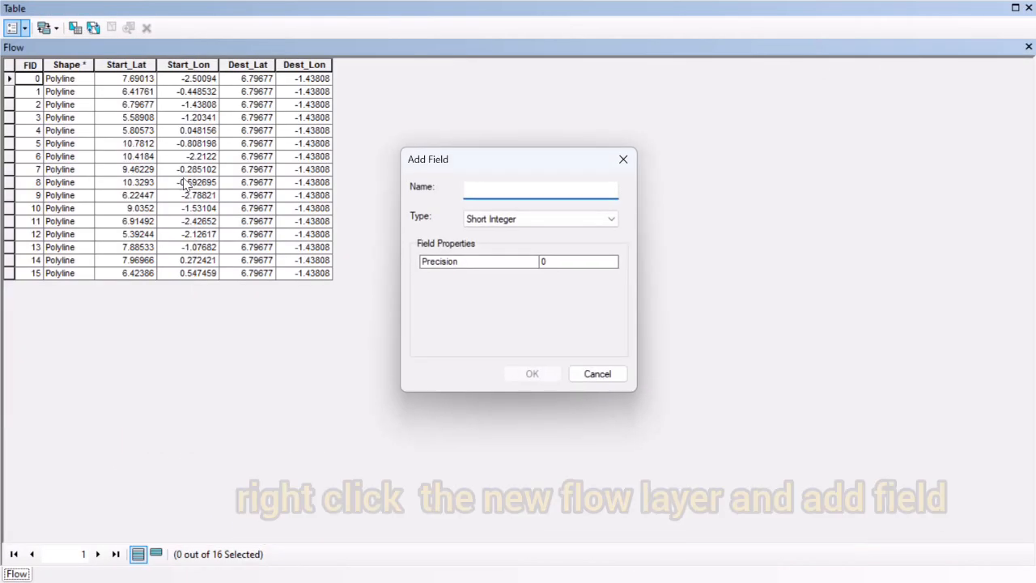
text(Tons)
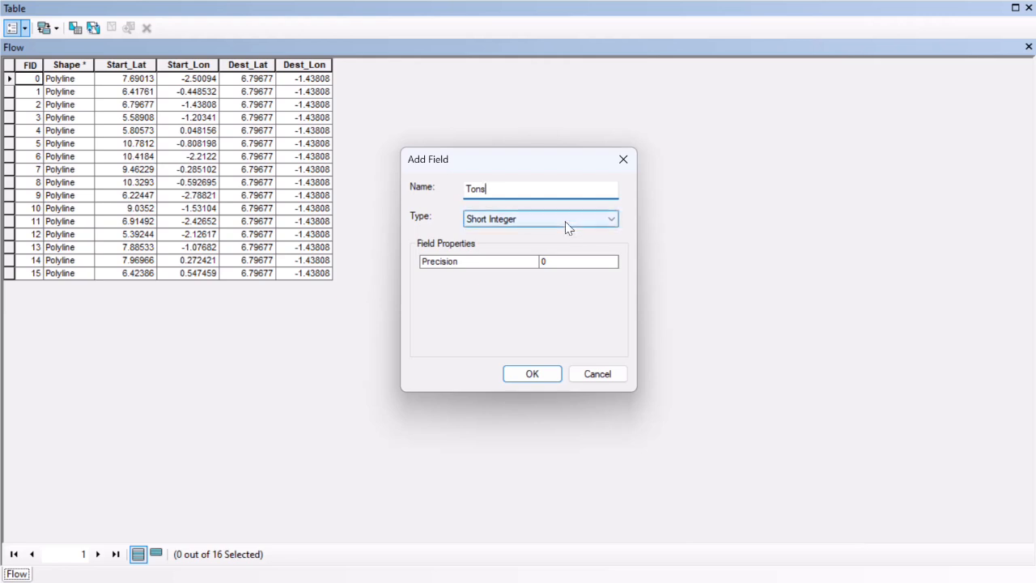
click(547, 224)
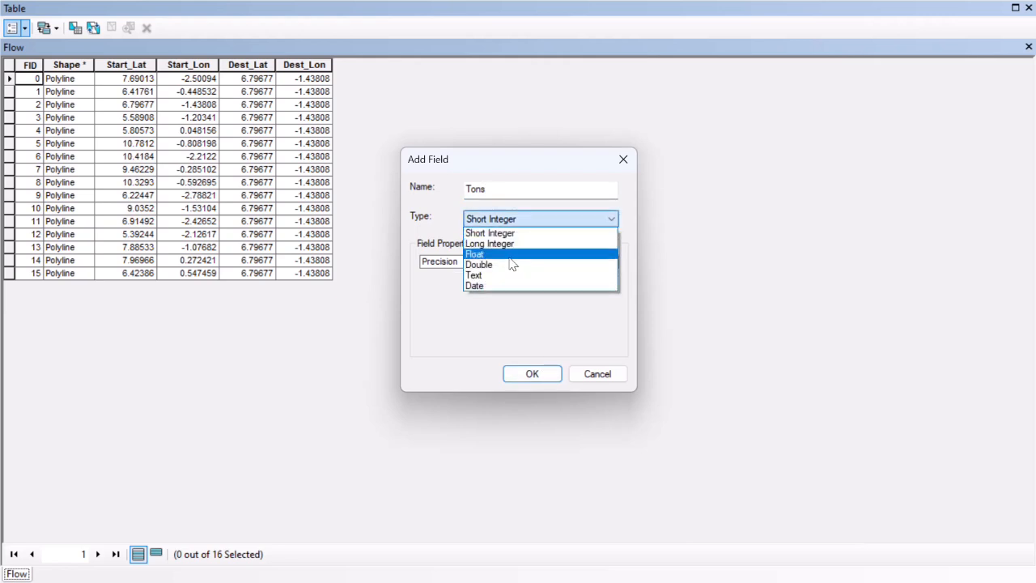
click(533, 295)
click(534, 374)
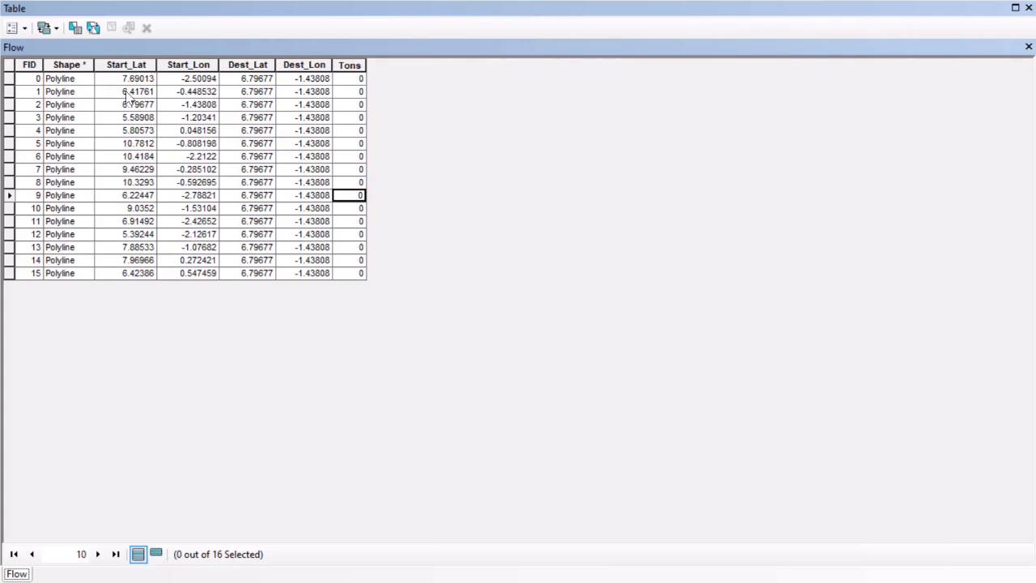
- Narrow the Flow table window and arrange it next to the map so that both are fully in view
drag(850, 13, 672, 69)
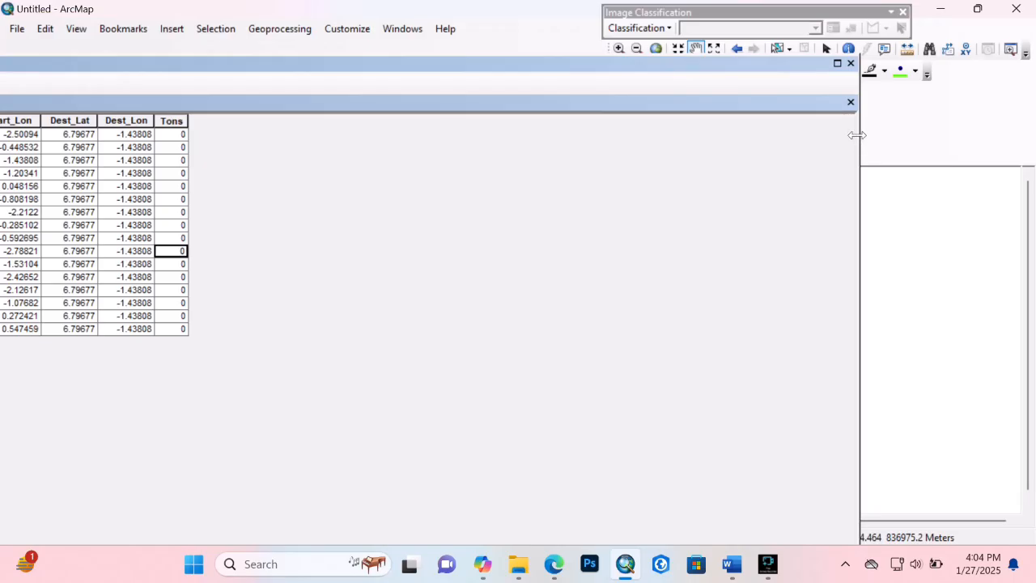
drag(859, 133, 238, 185)
drag(165, 64, 293, 64)
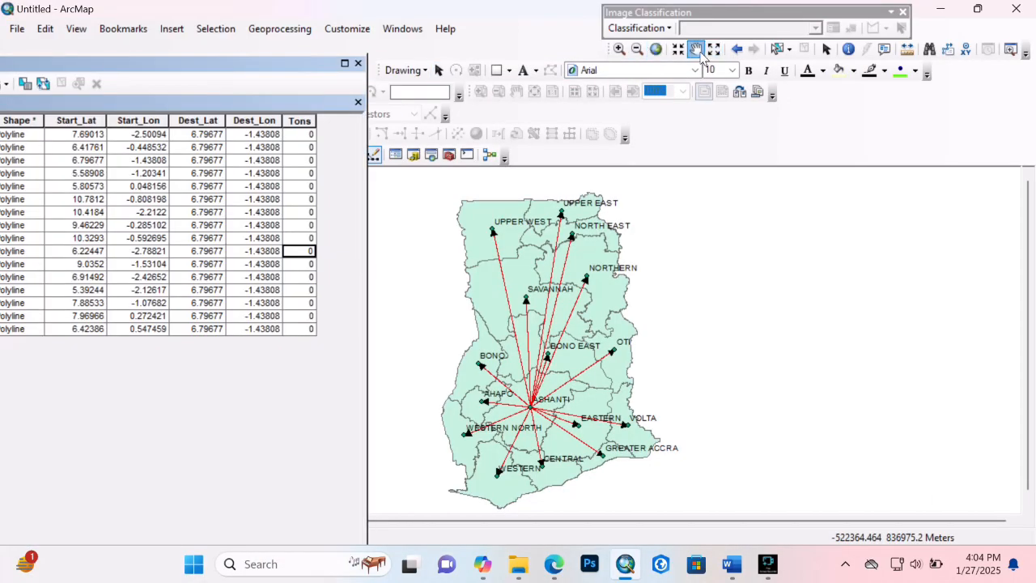
drag(597, 304, 847, 291)
drag(160, 64, 283, 63)
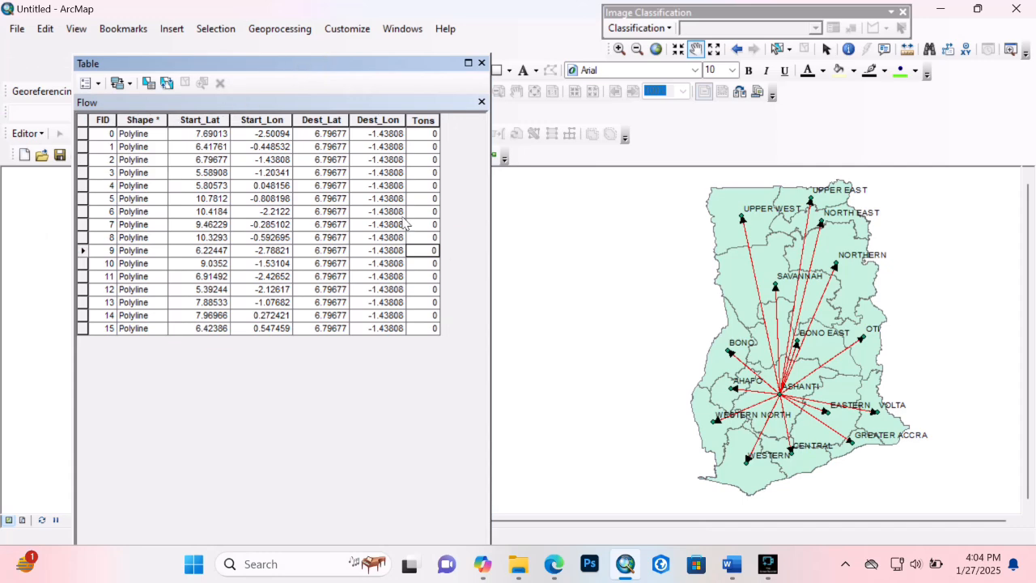
- Check the tons per destination region in the Word document and match Flow table rows to regions on the map
click(728, 490)
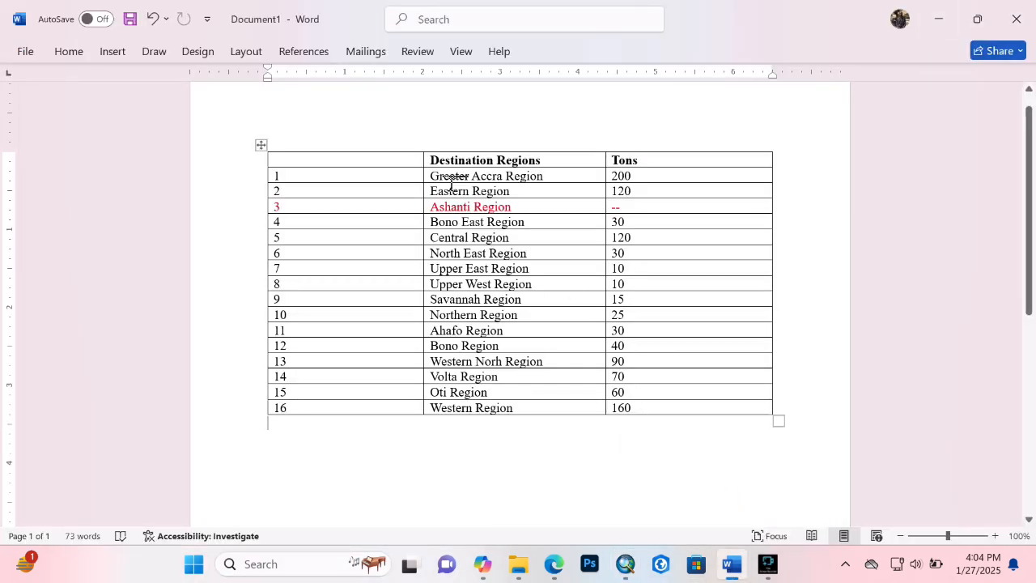
click(638, 173)
click(608, 179)
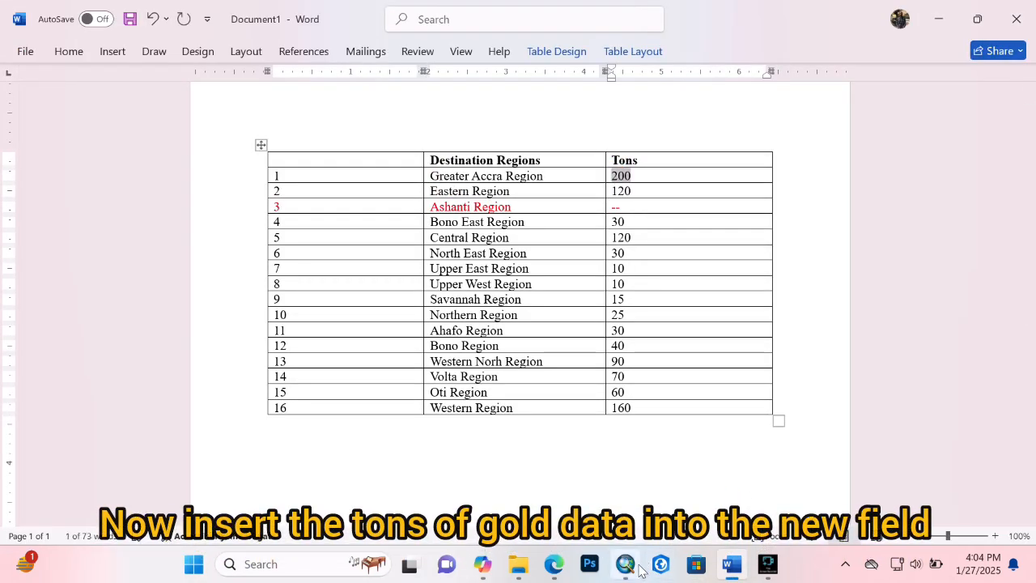
click(625, 489)
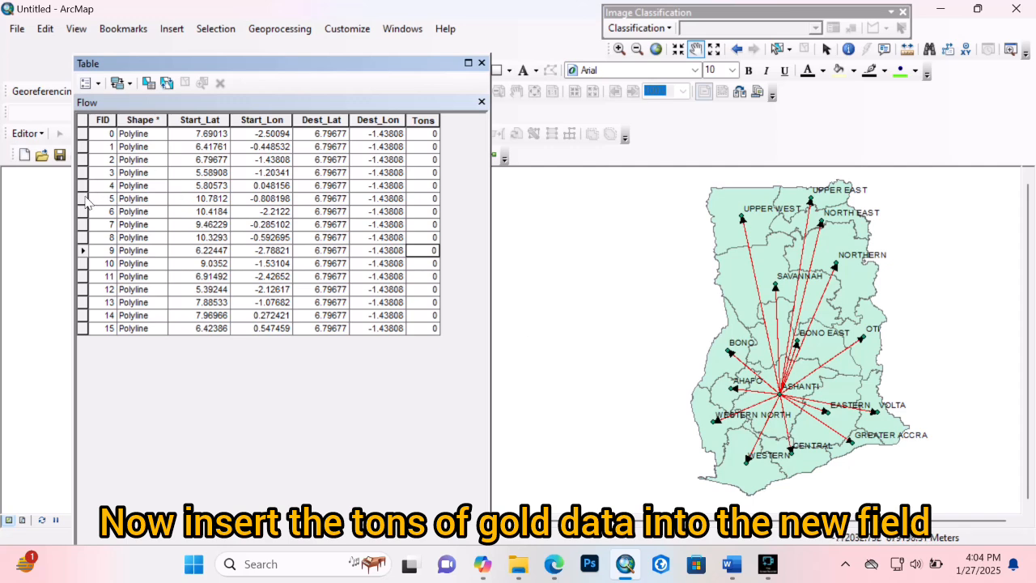
click(83, 225)
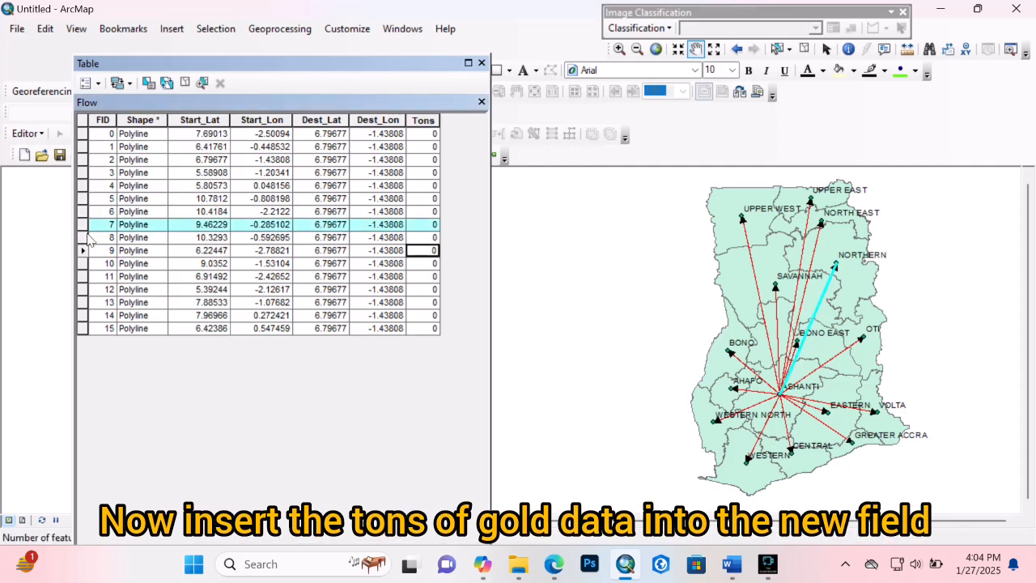
click(82, 328)
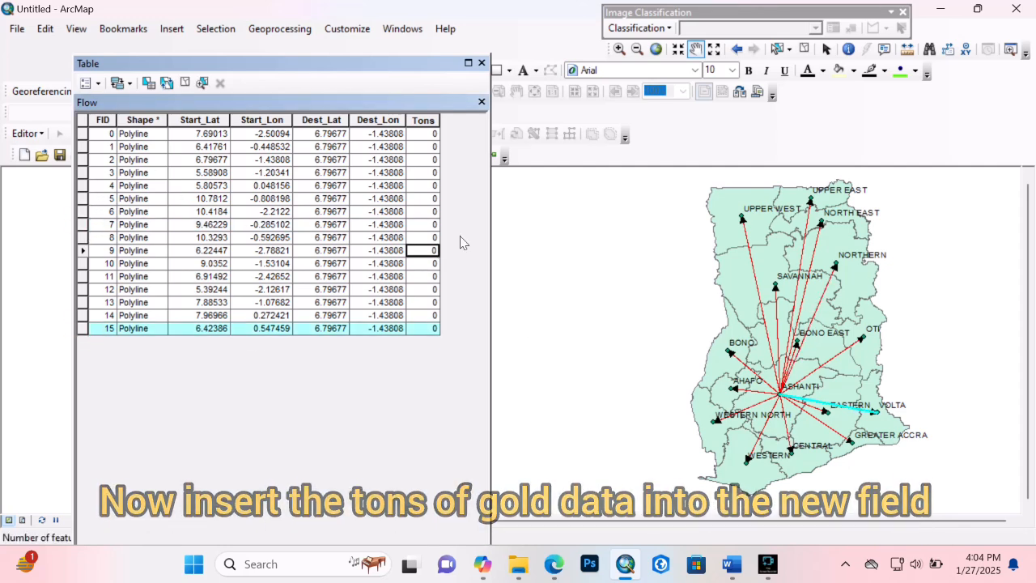
- Enter a Tons value of 40 for the Bono flow and 120 for the Eastern flow, passing over Ashanti
click(83, 133)
text(4)
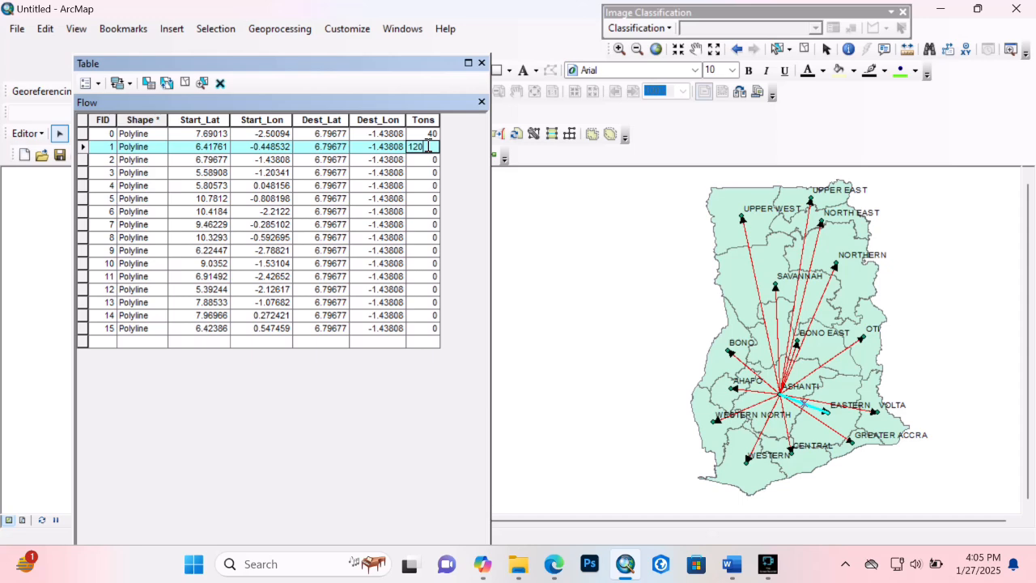
click(83, 160)
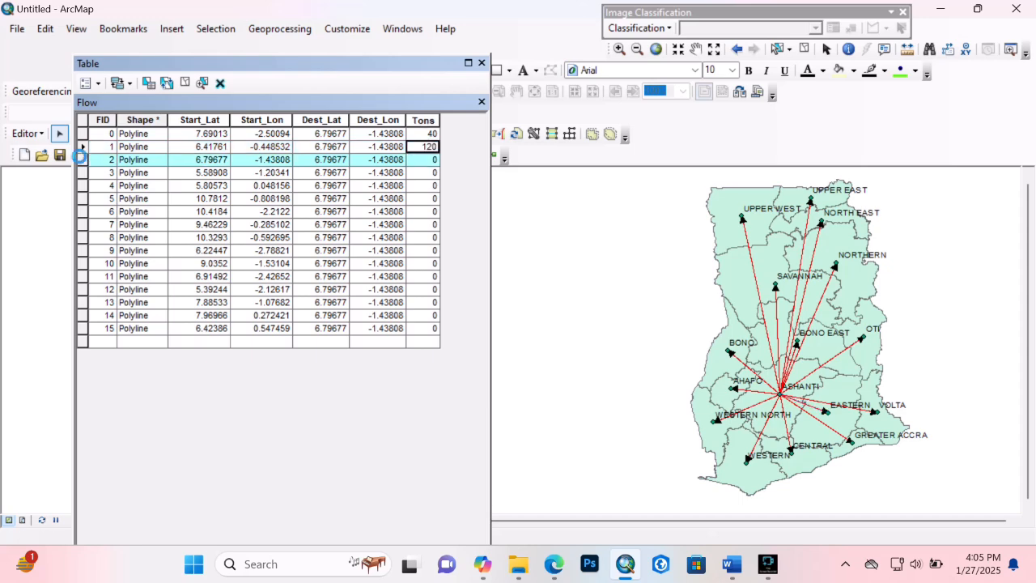
- Copy the Central Region value of 120 from the Word table into the Tons field of the Central flow
click(83, 173)
click(732, 564)
drag(633, 238, 606, 238)
key(ctrl+c)
click(625, 564)
click(433, 173)
key(ctrl+v)
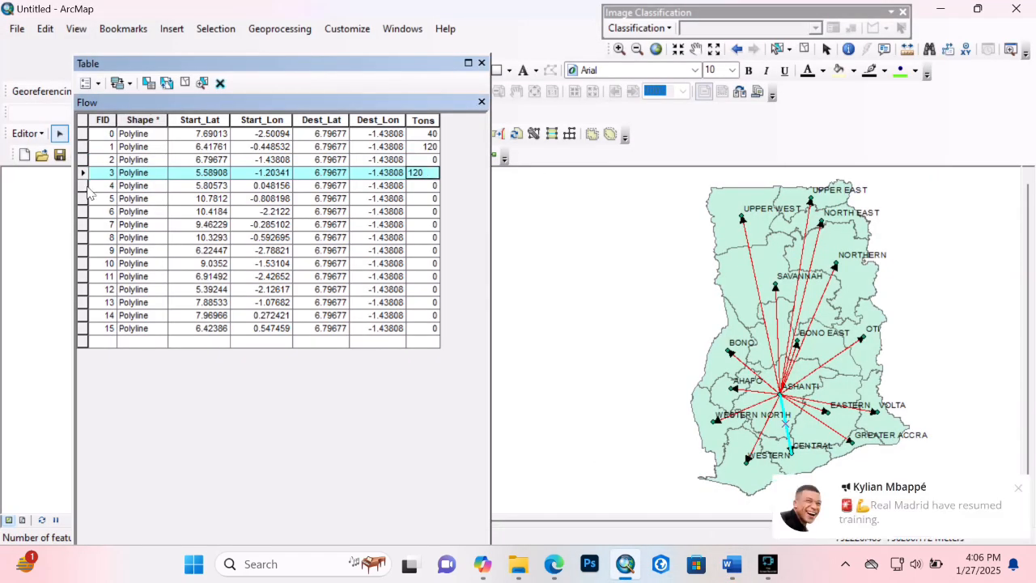
- Copy the Greater Accra value of 200 from the Word table into the Tons field of its flow
click(732, 564)
drag(632, 173, 605, 174)
key(ctrl+c)
click(625, 564)
click(433, 186)
key(ctrl+v)
key(Return)
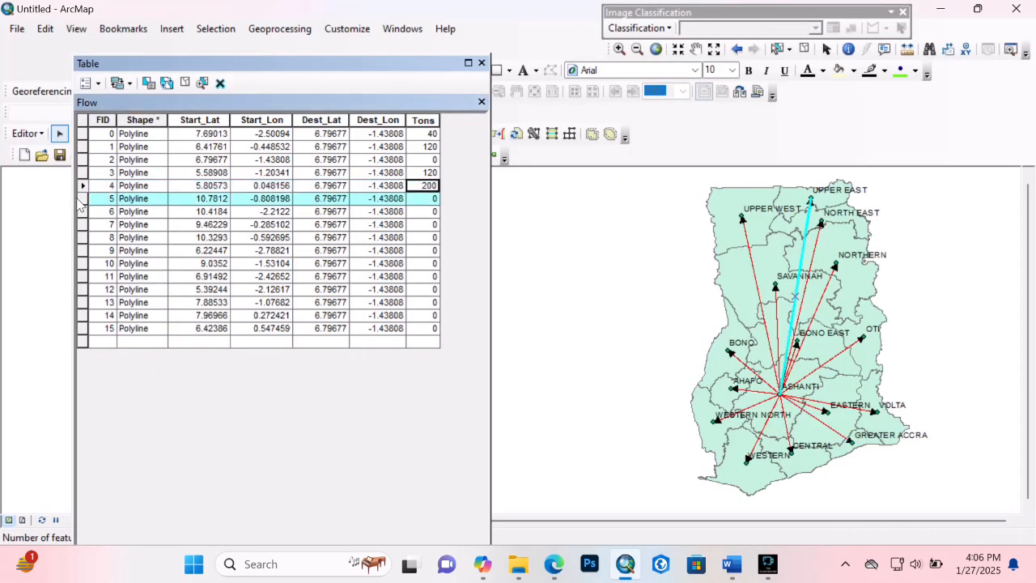
- Look up the tons for Upper East and Upper West in Word and enter 10 for each of their flows
click(732, 565)
click(625, 565)
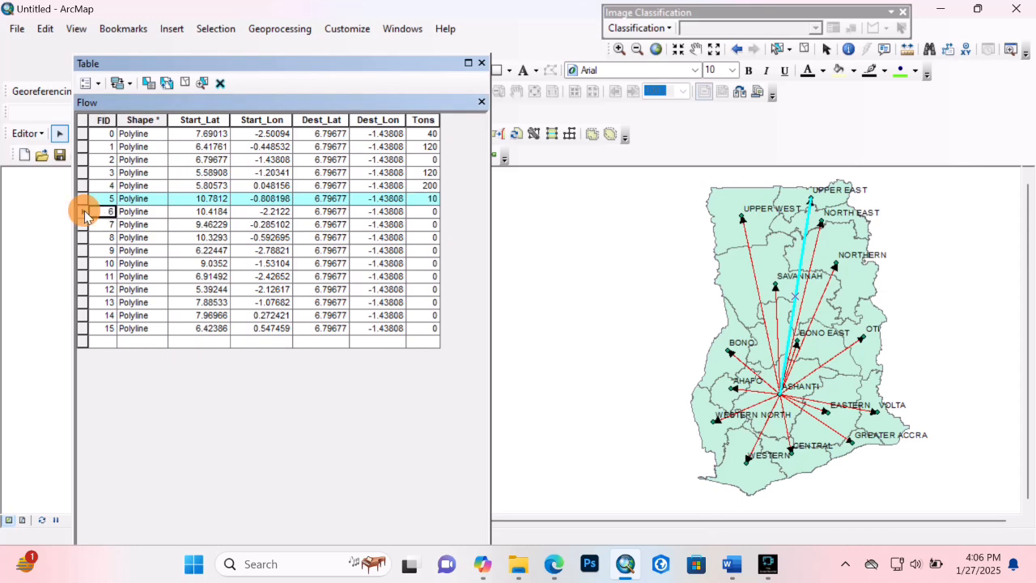
click(83, 211)
click(413, 211)
- Look up the Northern Region tons in Word and set the Northern flow's Tons value to 25
click(82, 224)
click(731, 564)
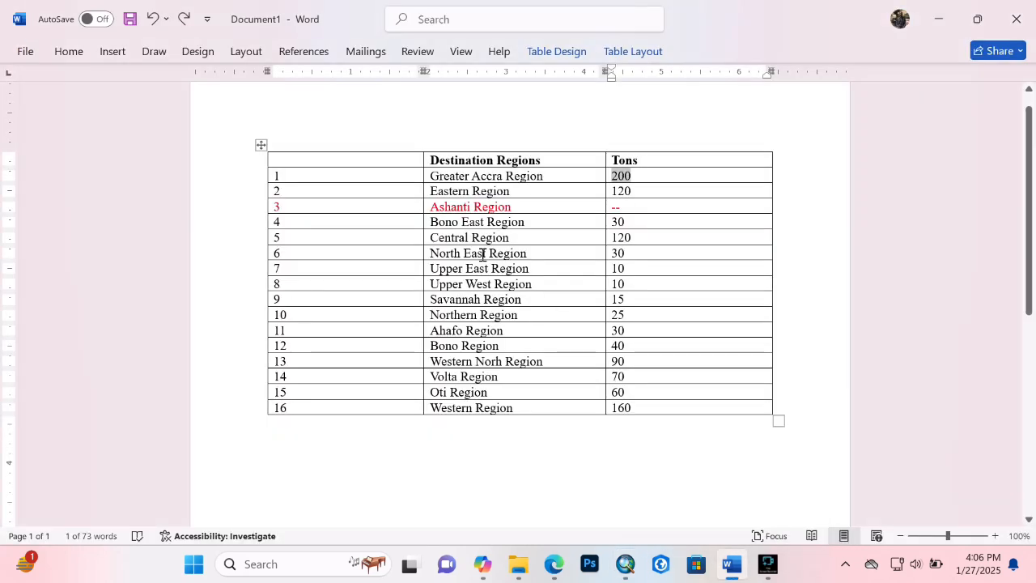
click(625, 564)
click(421, 225)
text(30)
key(Return)
- Look up the North East Region tons in Word and set the North East flow's Tons value to 30
click(83, 237)
click(732, 564)
click(625, 564)
click(425, 237)
text(30)
- Look up the Western North Region tons in Word and set that flow's Tons value to 90
click(83, 250)
click(732, 564)
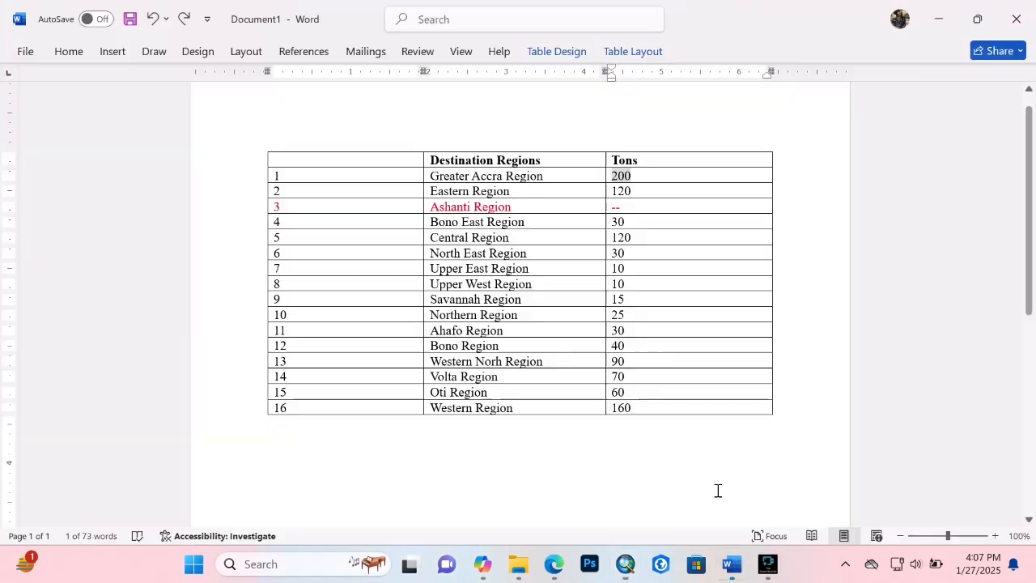
click(625, 564)
click(421, 251)
click(732, 565)
click(625, 565)
- Look up the Savannah Region tons in Word and set the Savannah flow's Tons value to 15
click(83, 263)
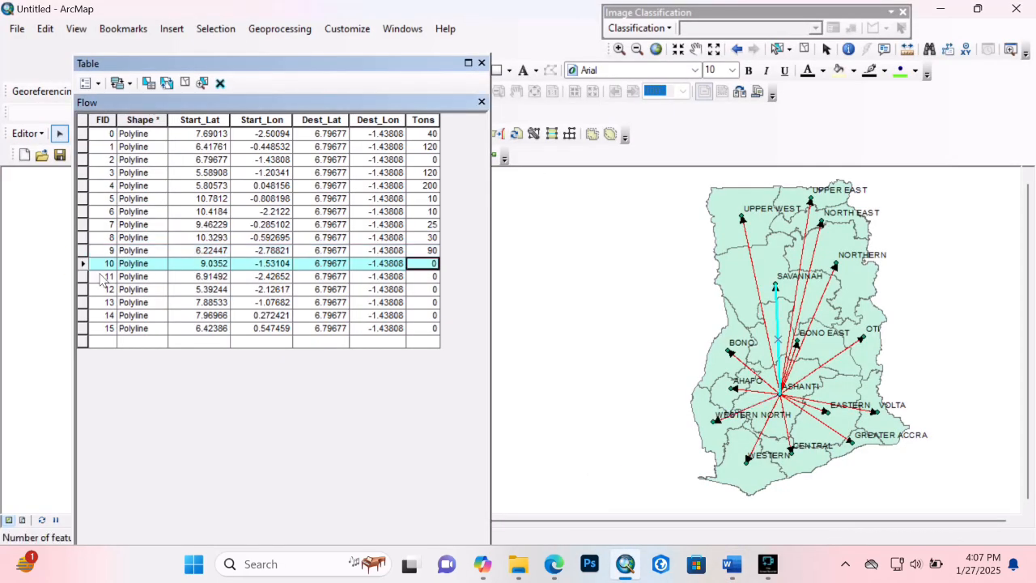
click(732, 564)
click(625, 565)
click(435, 263)
- Look up the Ahafo Region tons in Word and set the Ahafo flow's Tons value to 30
click(82, 276)
click(732, 564)
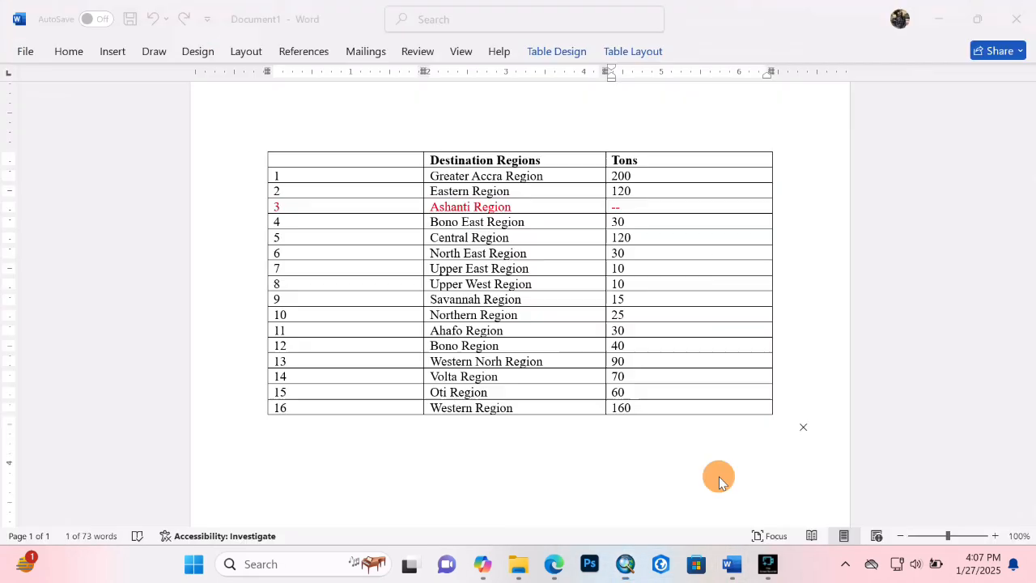
click(625, 565)
click(422, 277)
text(30)
key(Return)
- Bring the map back into view, identify the Western flow, and set its Tons value to 90
click(712, 48)
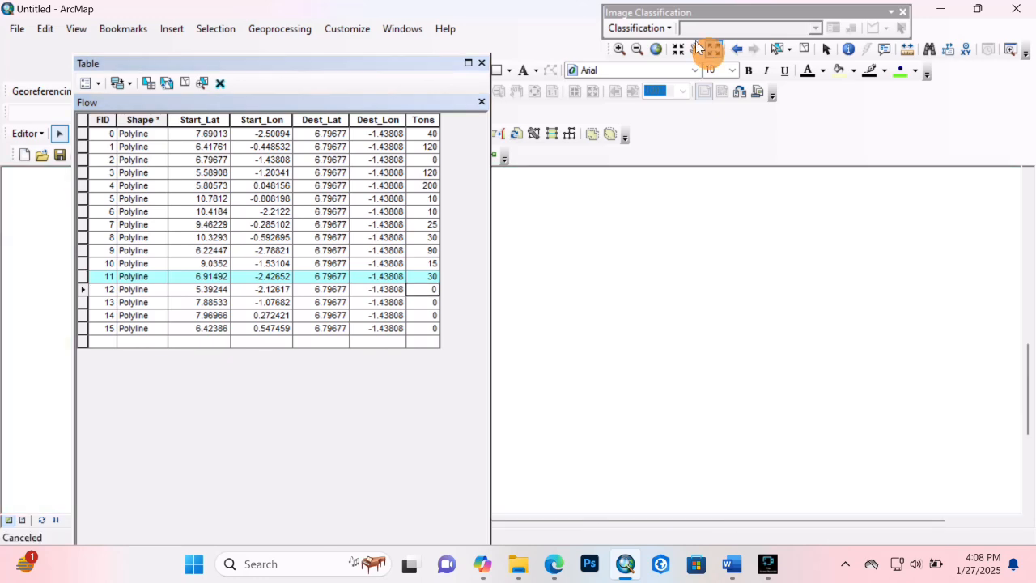
click(83, 289)
click(732, 564)
click(425, 290)
text(90)
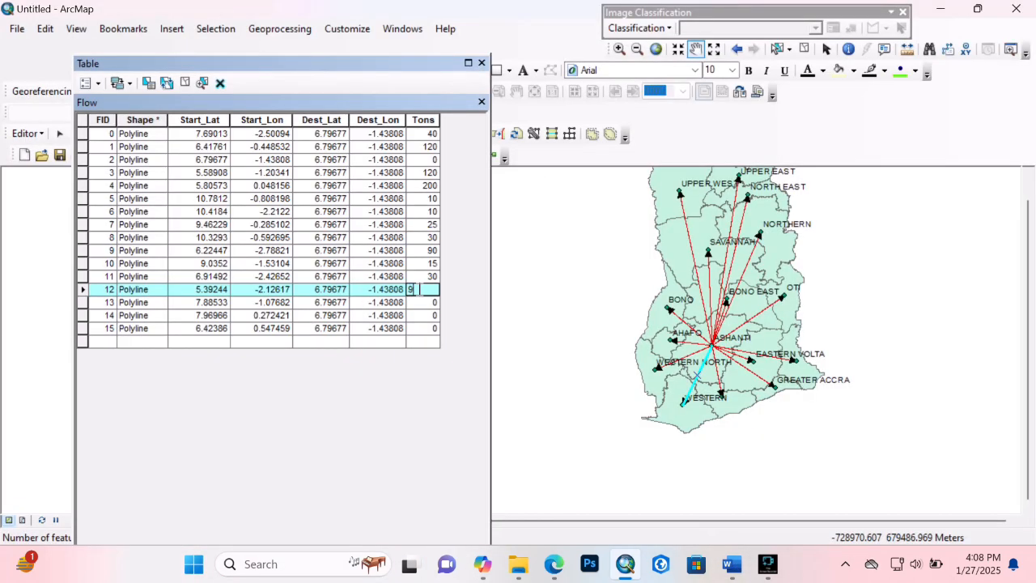
- Set the Bono East flow's Tons value to 40
click(83, 302)
click(427, 306)
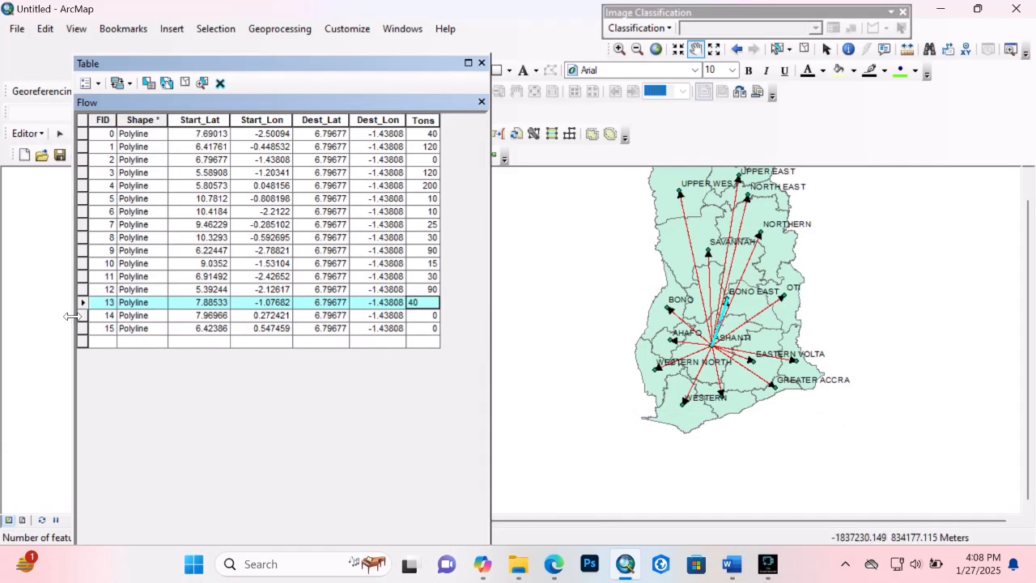
text(40)
- Look up the Oti and Volta tons in the Word table to fill in the last two Flow records
click(82, 315)
click(732, 564)
click(625, 564)
click(82, 328)
click(732, 564)
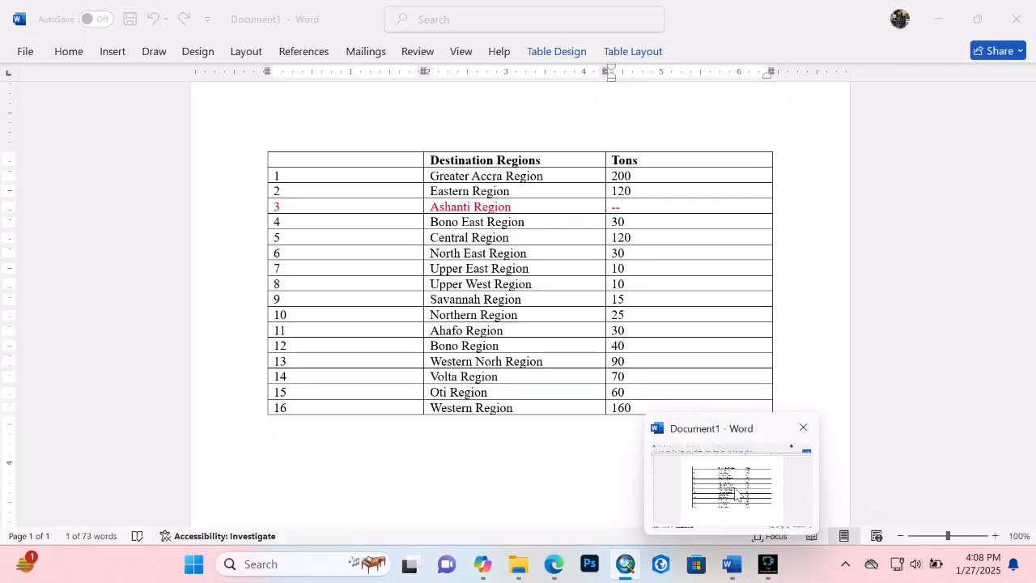
click(625, 564)
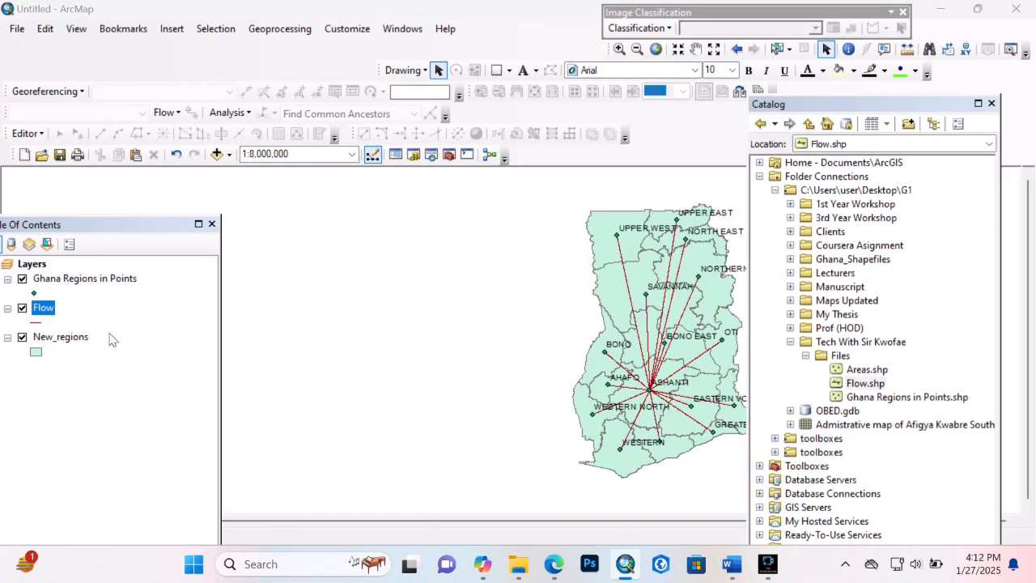
- Open the Flow layer's symbology settings and choose Graduated symbols as the quantities renderer
right_click(45, 307)
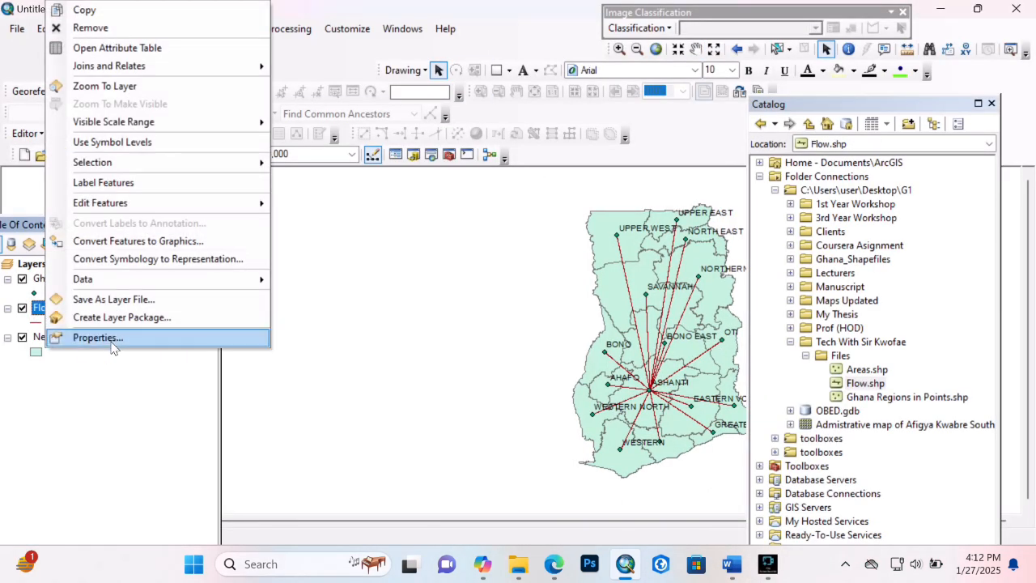
click(98, 337)
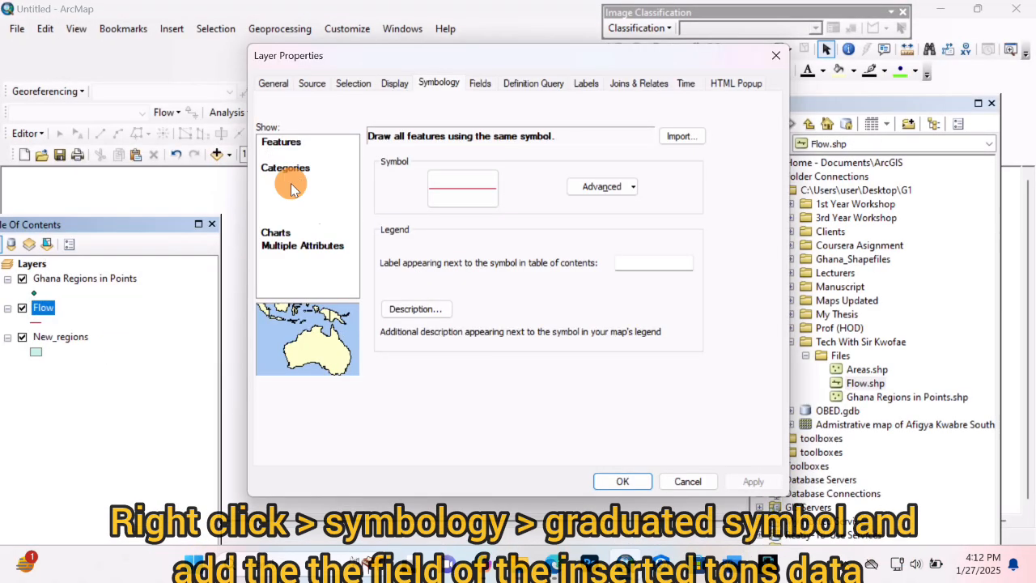
click(284, 168)
click(313, 193)
- Base the Flow layer's graduated symbols on the Tons field, show class ranges using feature values, and apply the symbology
click(541, 170)
click(527, 172)
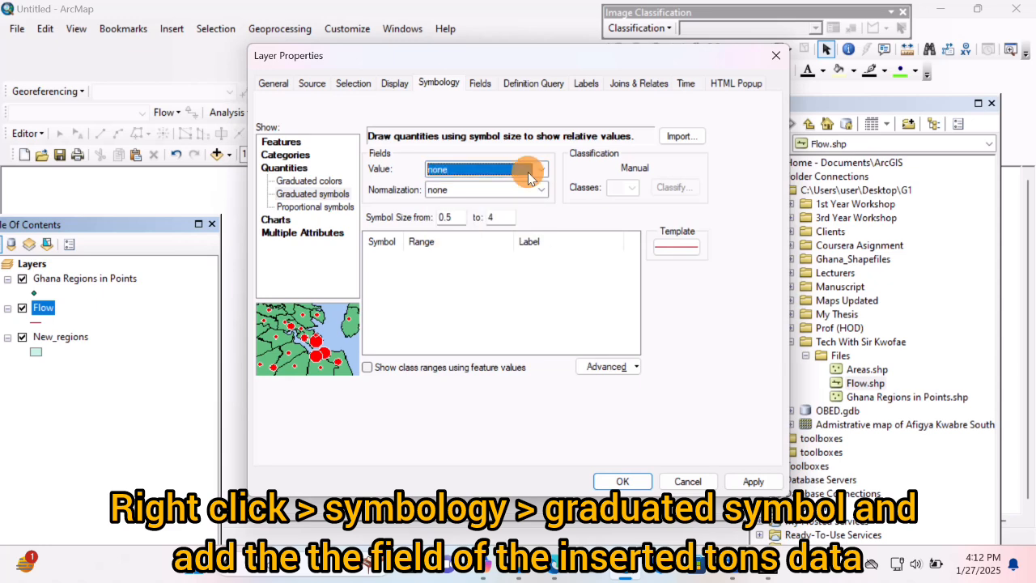
click(528, 172)
click(479, 238)
click(367, 367)
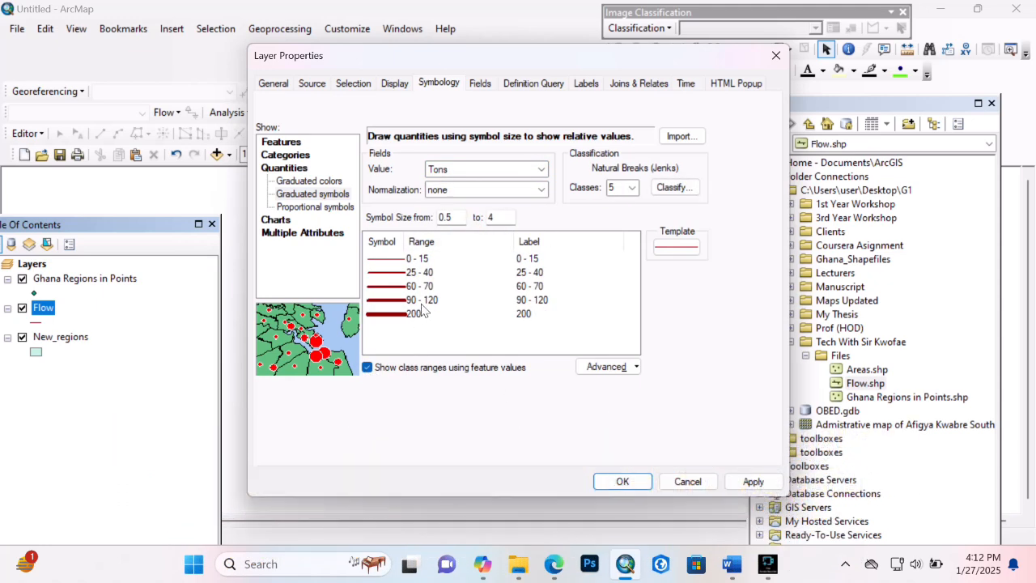
click(556, 300)
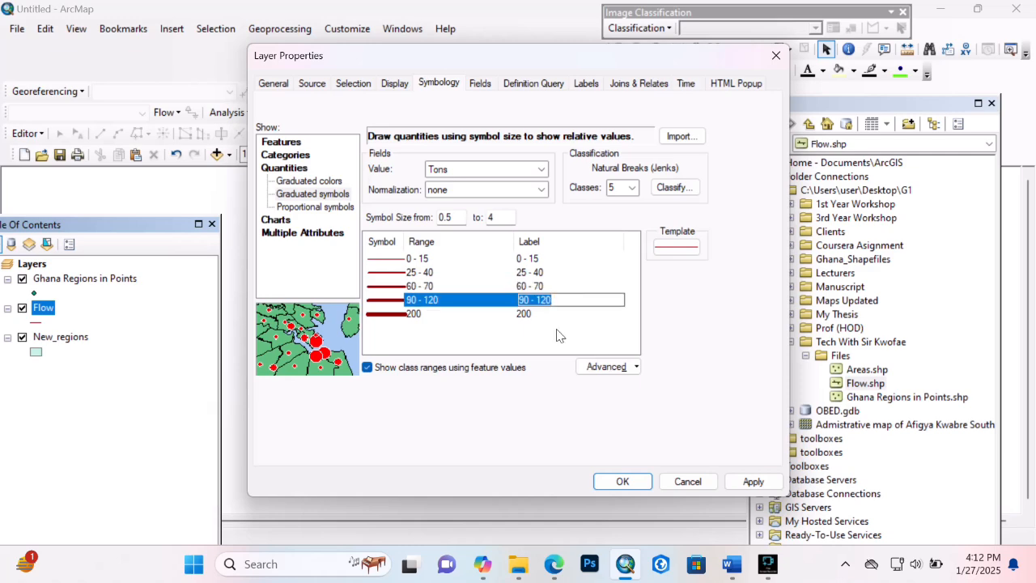
click(622, 481)
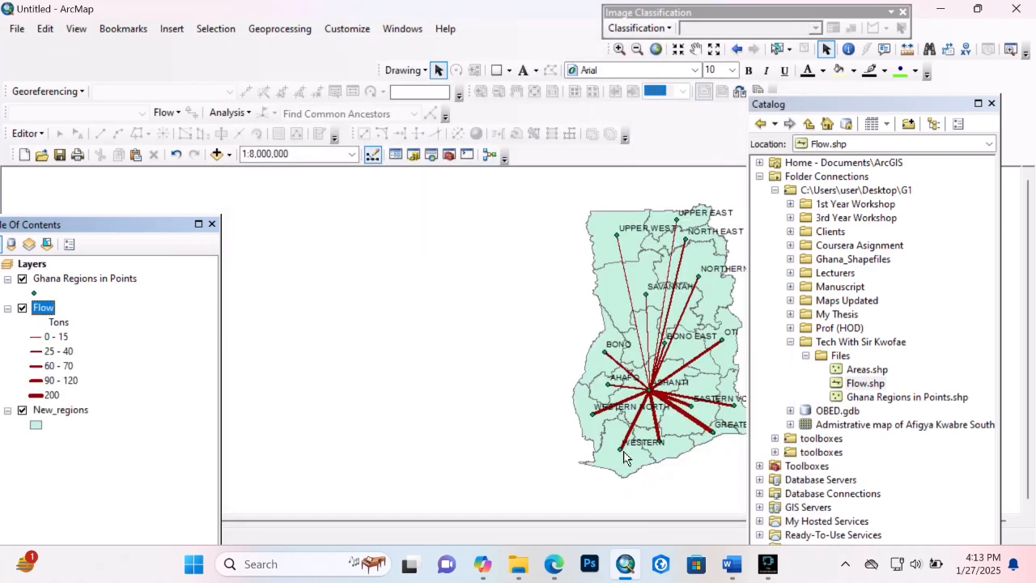
- Center Ghana in the map view and open the symbol selector for the Flow layer's graduated symbol template
right_click(50, 320)
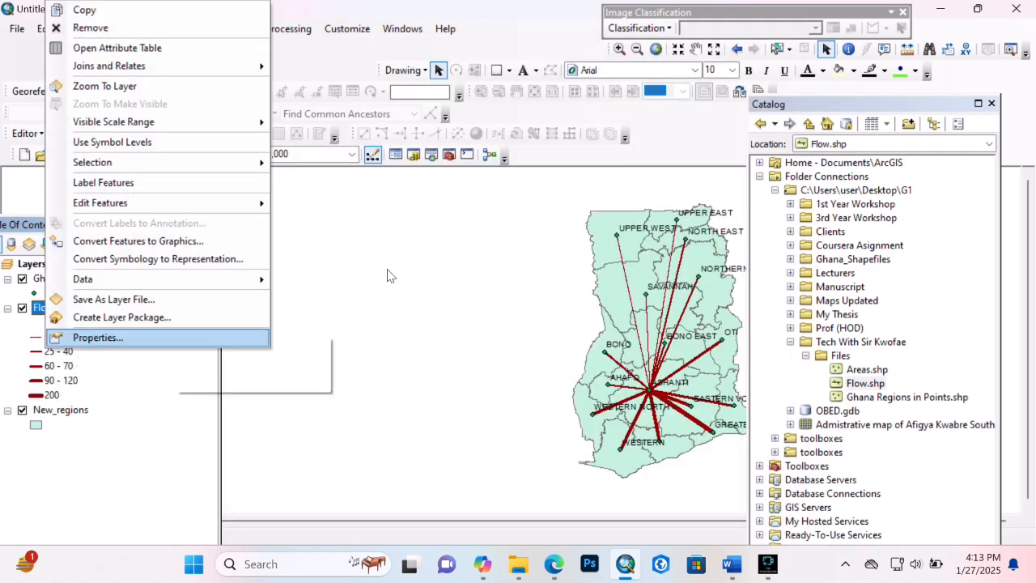
click(696, 48)
drag(546, 308, 405, 308)
right_click(45, 309)
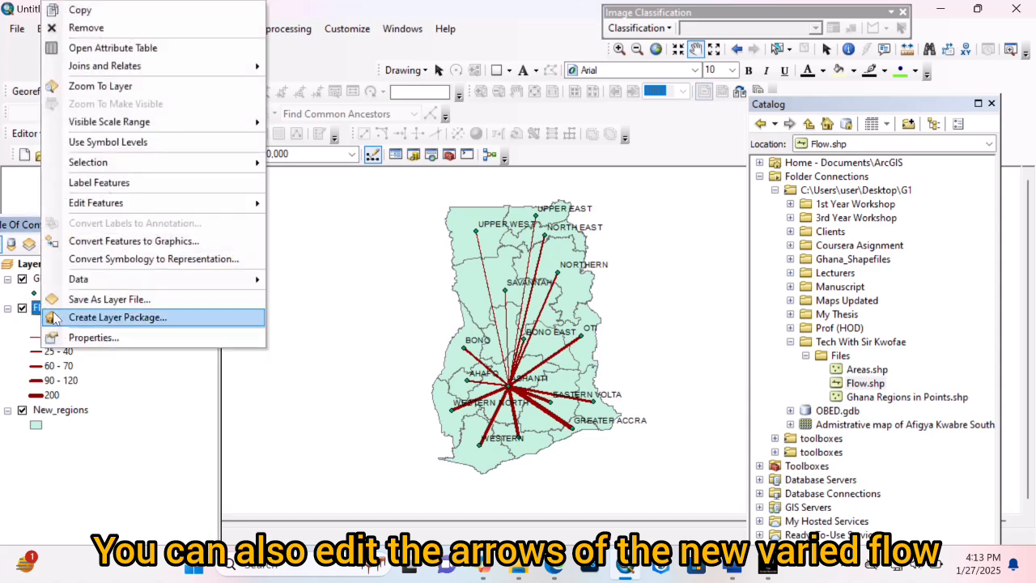
click(81, 338)
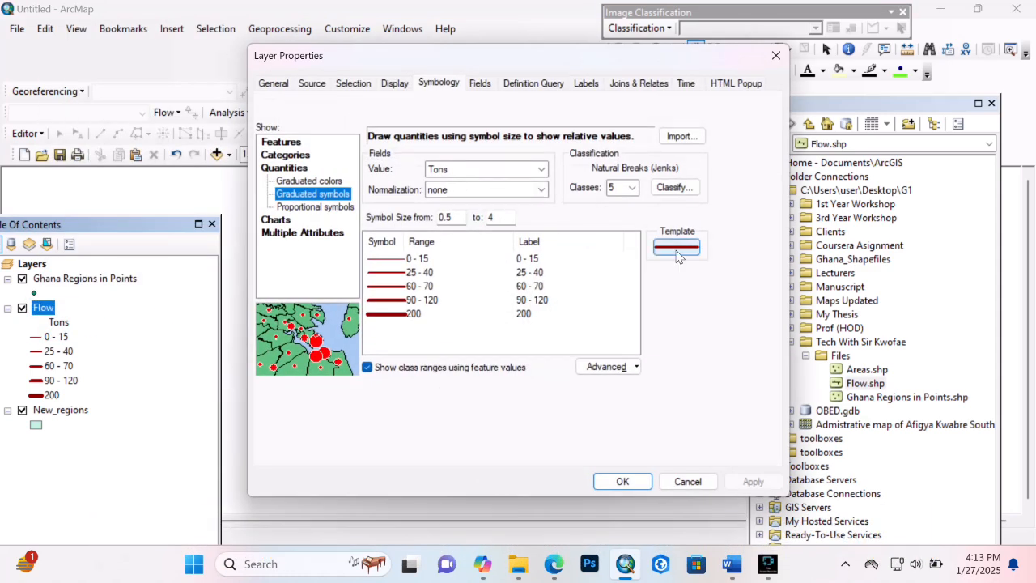
click(676, 249)
- Try changing the Flow template symbol to a red Cartographic Line Symbol
click(901, 281)
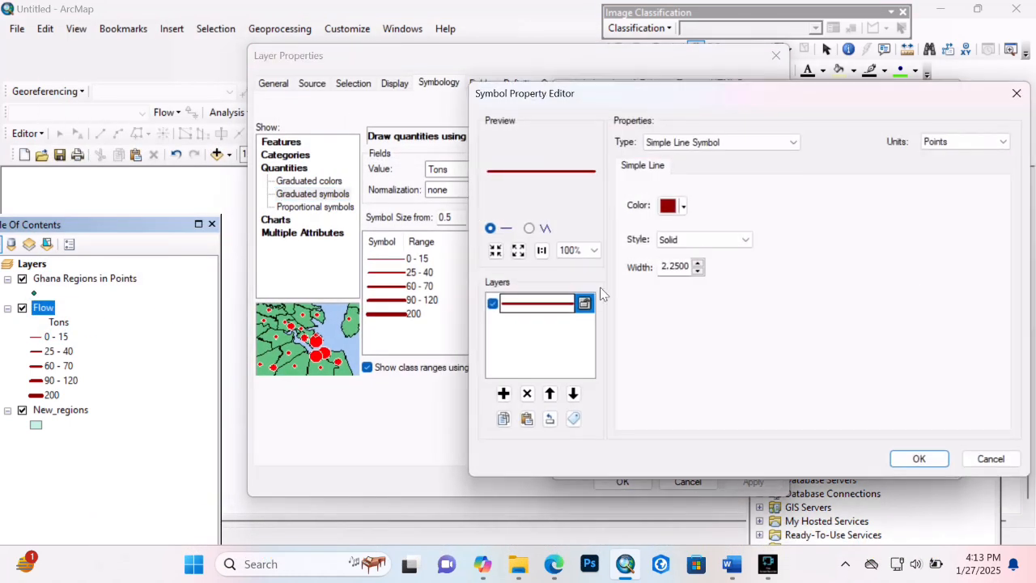
click(680, 152)
click(686, 183)
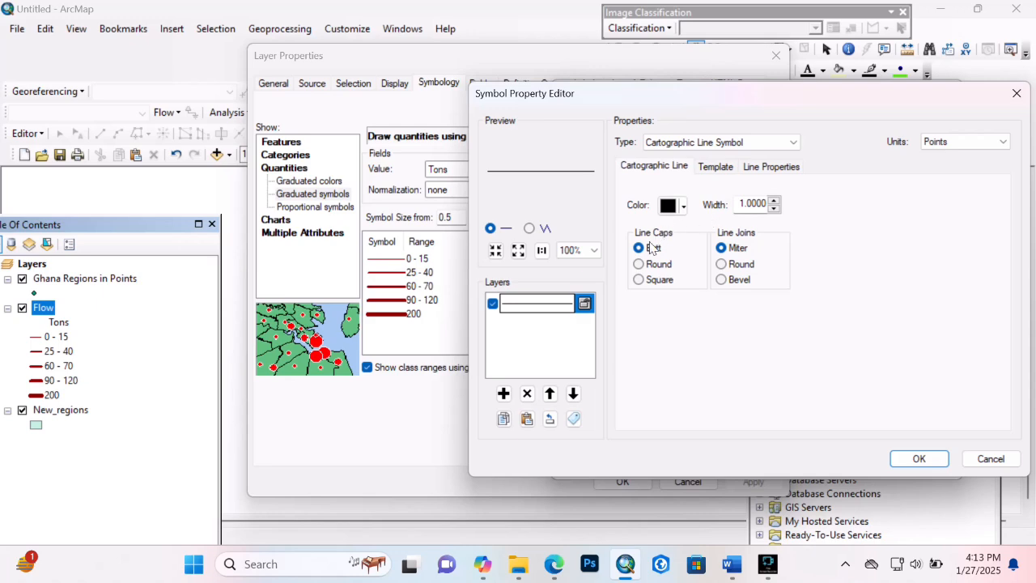
click(671, 207)
click(678, 281)
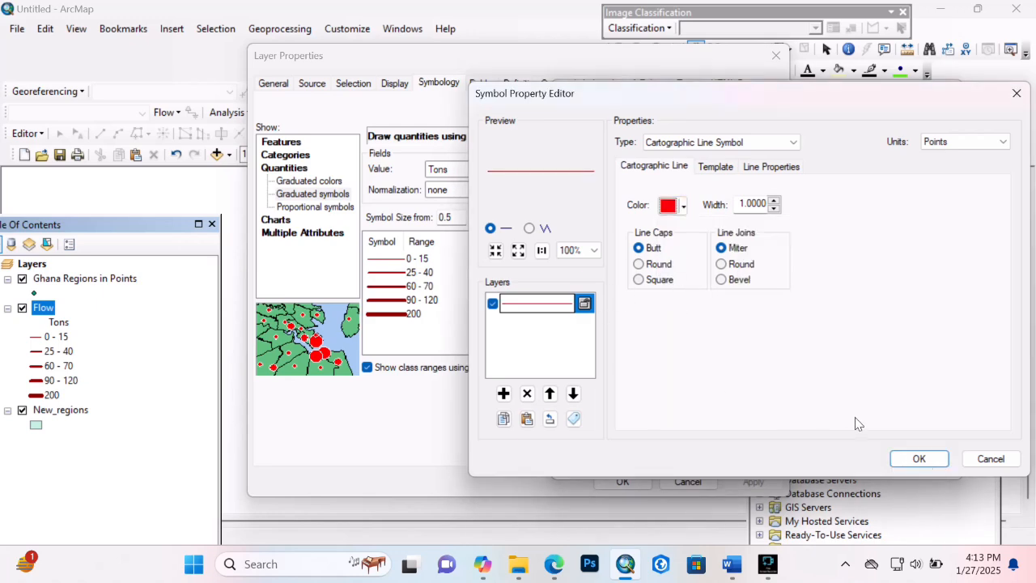
click(920, 459)
click(888, 287)
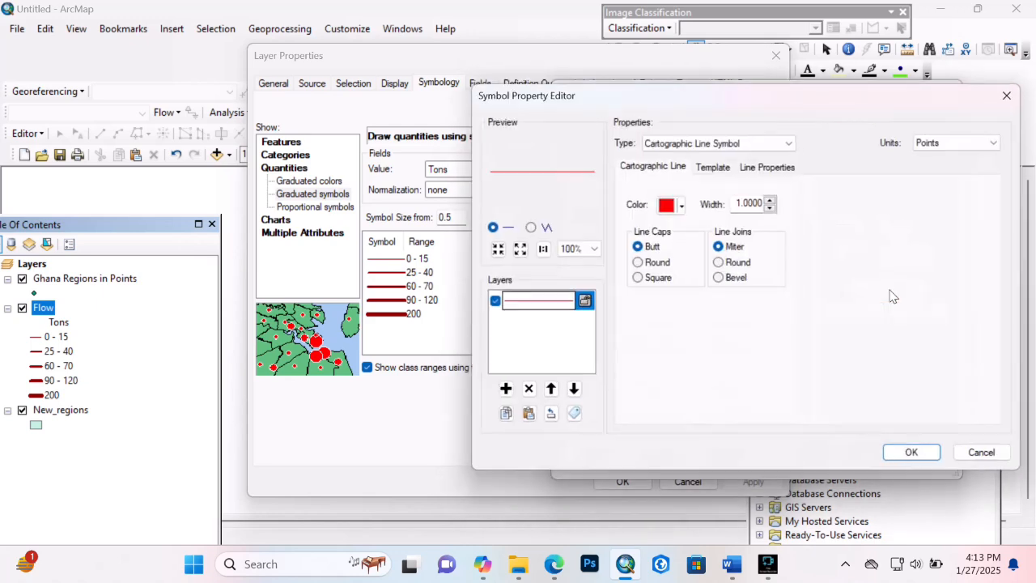
click(909, 451)
- Set the Flow template to the Arrow at Start line symbol in red and apply it to the layer
drag(802, 203, 767, 463)
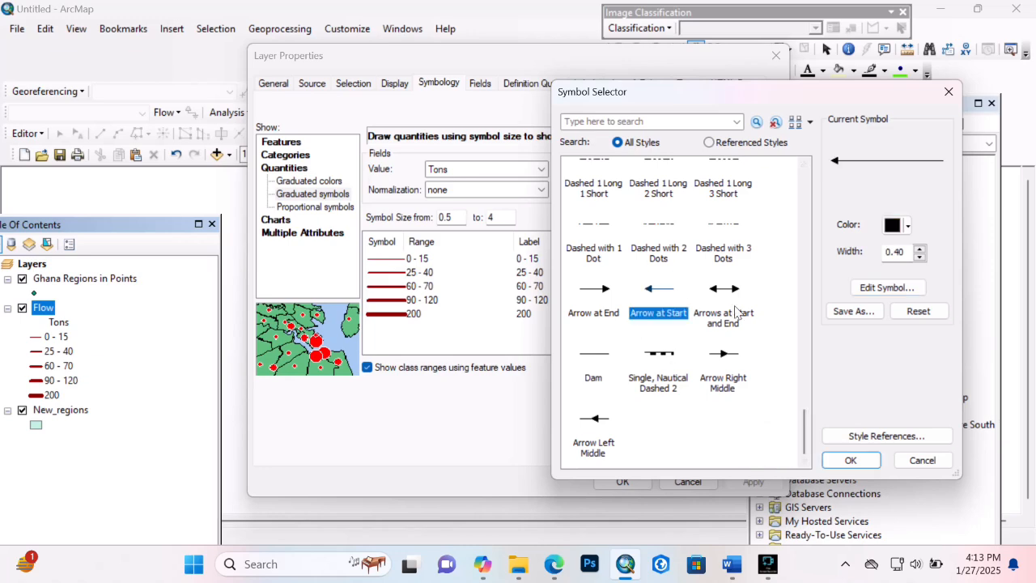
click(908, 225)
click(882, 299)
click(851, 460)
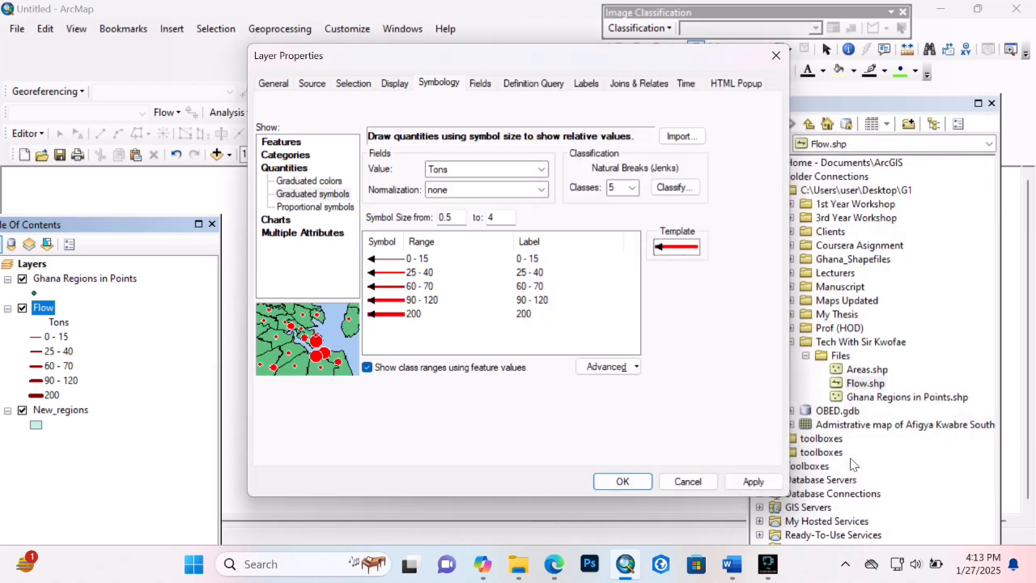
click(629, 478)
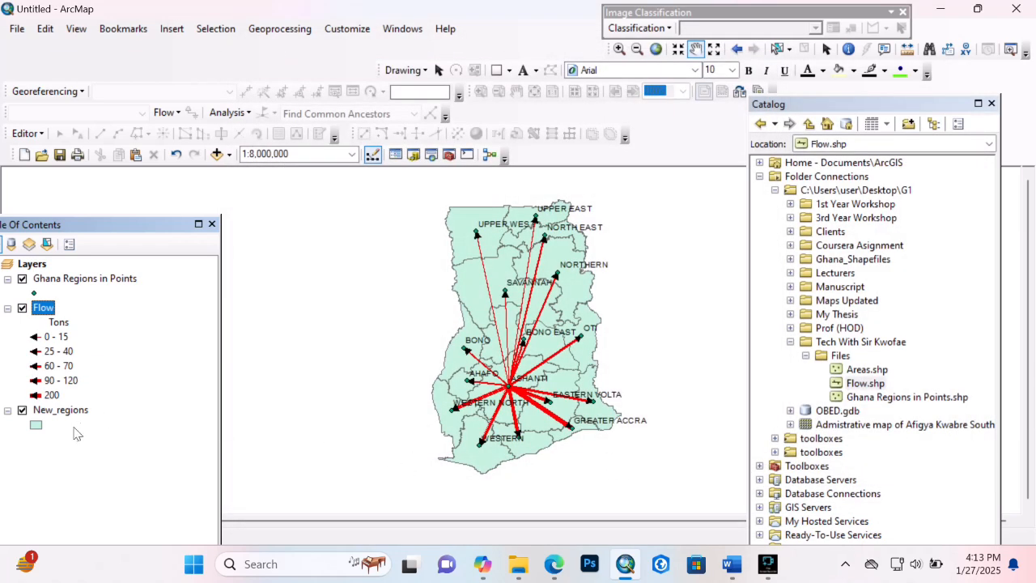
- Change the New_regions layer's symbol to Hollow so only the region outlines are drawn
click(36, 424)
click(594, 257)
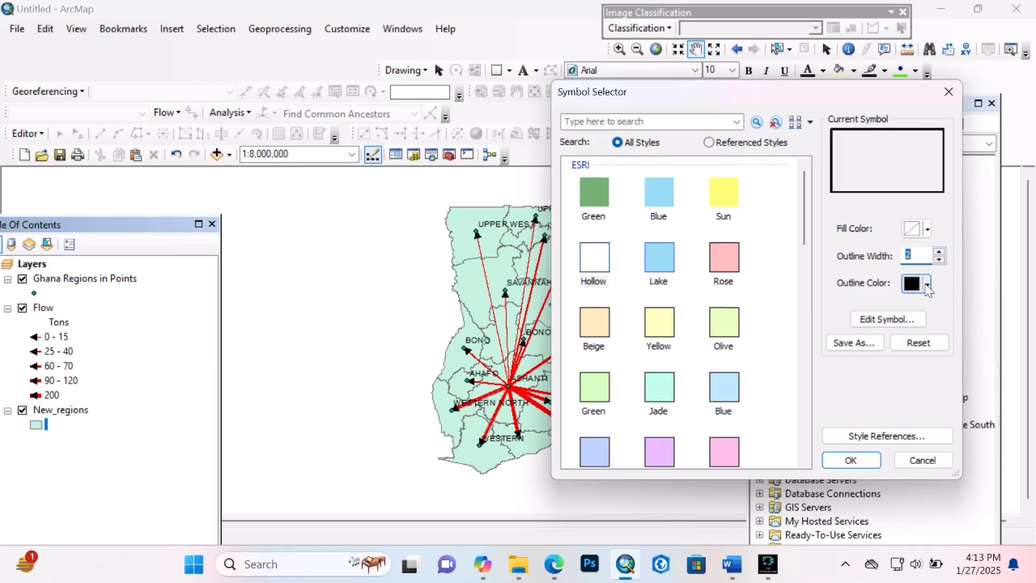
click(850, 460)
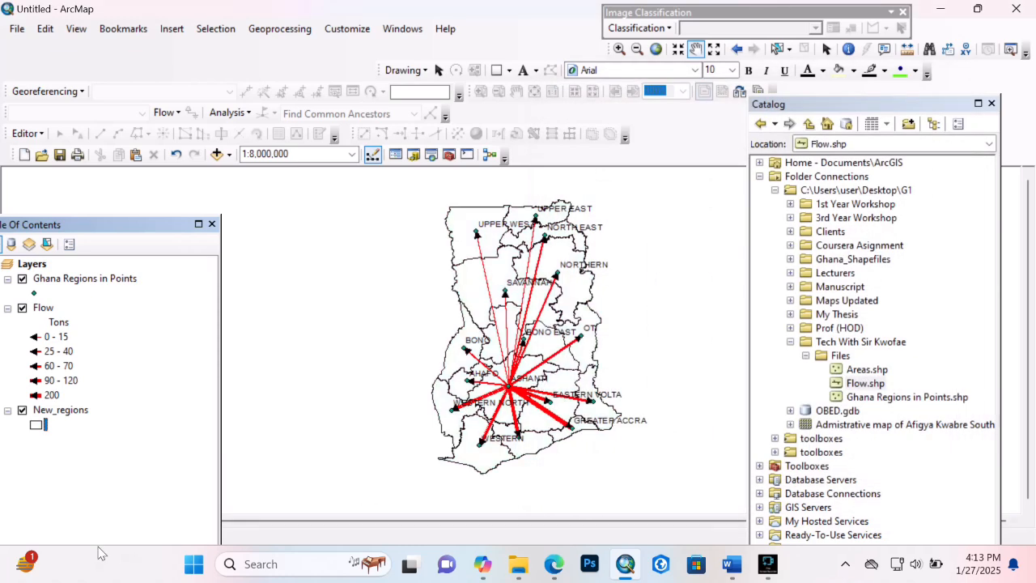
- Reposition the Table Of Contents, switch to layout view, and enlarge the map to 1:3,000,000 in the data frame
drag(159, 150, 199, 33)
click(23, 521)
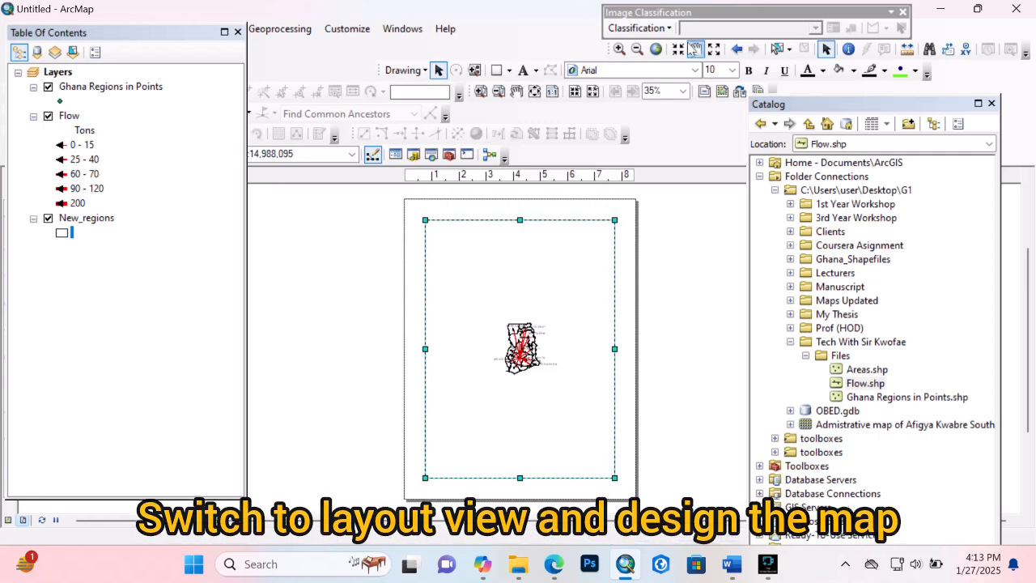
click(680, 50)
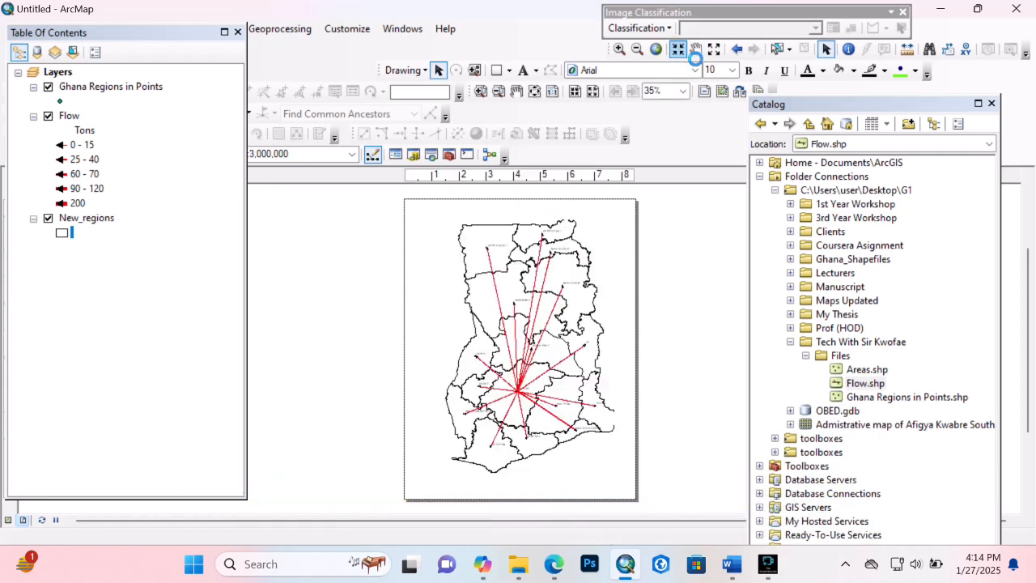